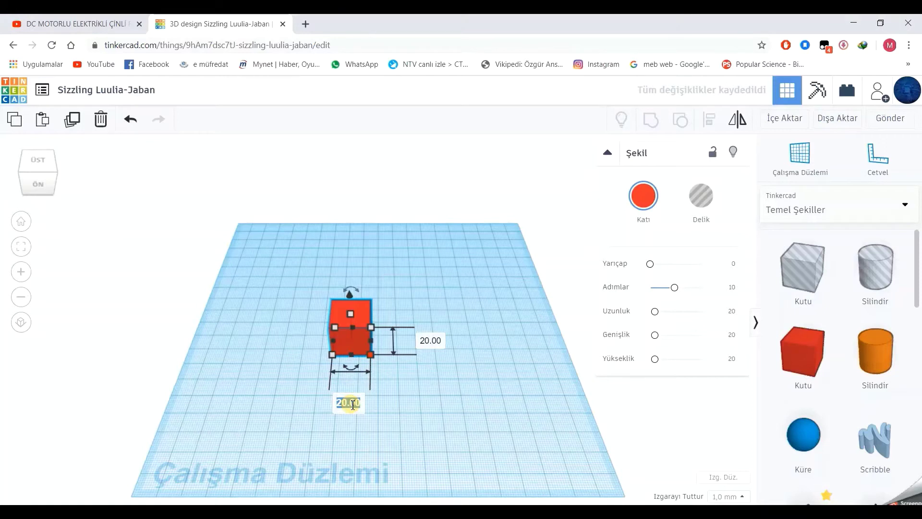
# Step: Set the red box's base to 70 mm wide and 50 mm deep
pyautogui.write('70')
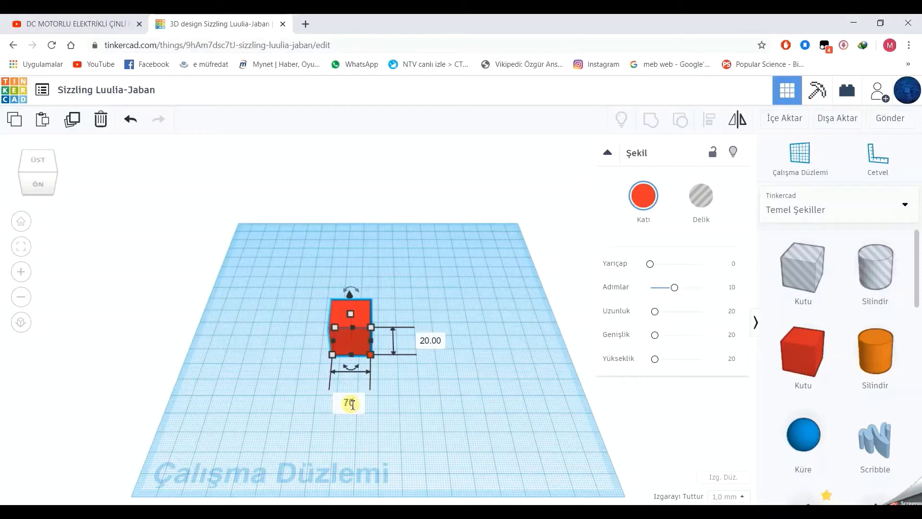
pyautogui.press('Return')
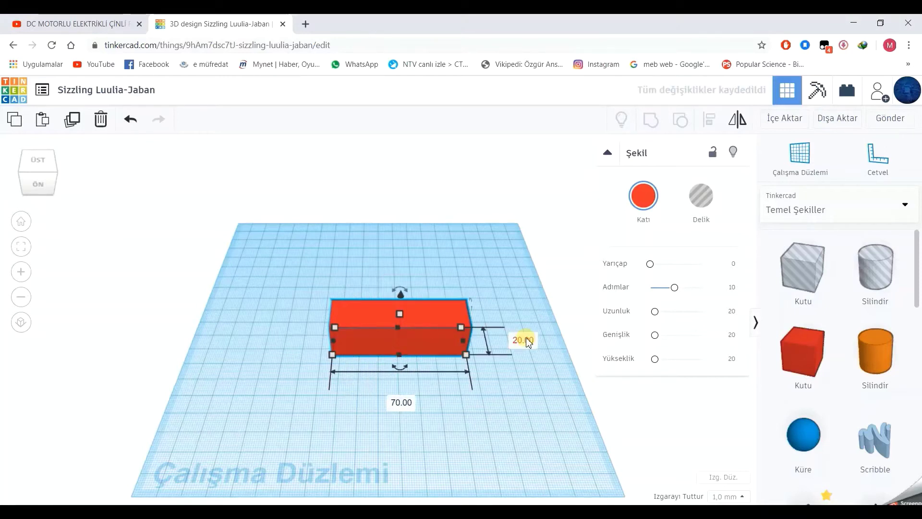
pyautogui.click(531, 338)
pyautogui.write('50')
pyautogui.press('Return')
# Step: Set the red box's height to 30 mm
pyautogui.click(430, 390)
pyautogui.moveTo(538, 422); pyautogui.dragTo(544, 380, button='right')
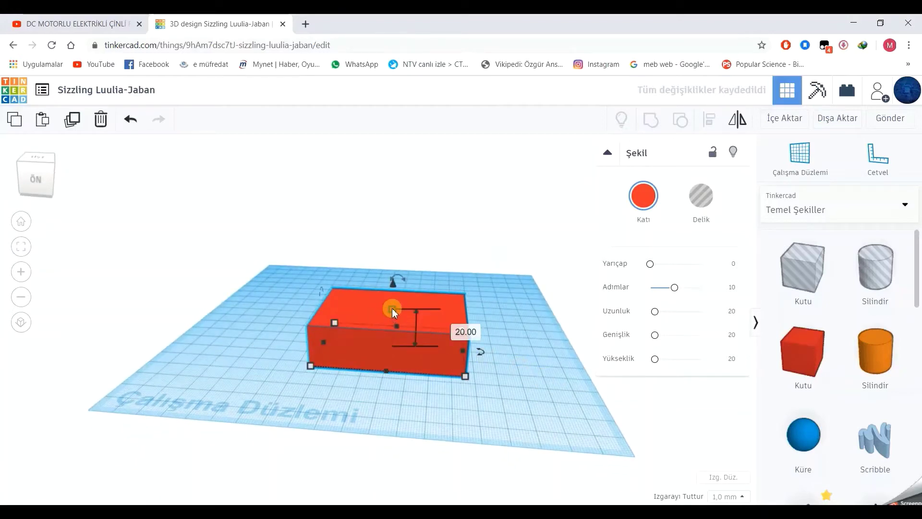
pyautogui.click(451, 329)
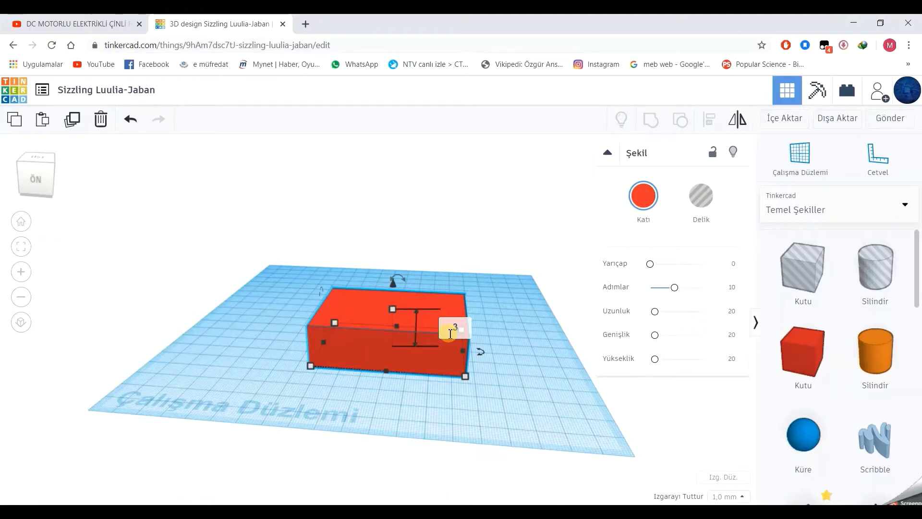
pyautogui.write('30')
pyautogui.press('Return')
pyautogui.click(523, 342)
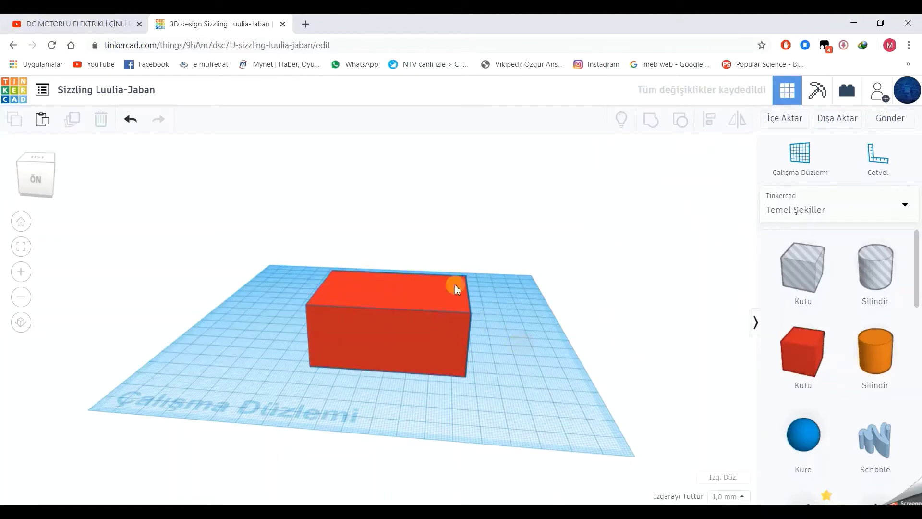
# Step: Place a duplicate of the red box beside the original and turn the copy into a hole
pyautogui.click(376, 324)
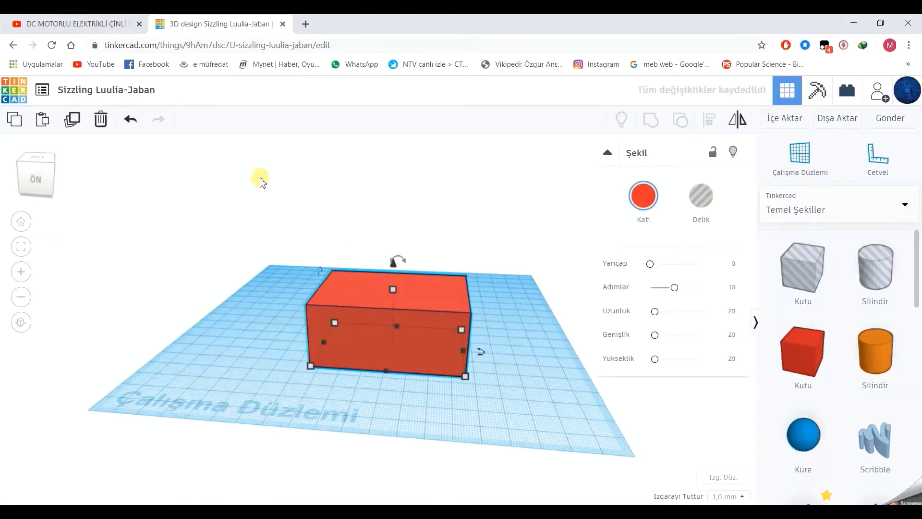
pyautogui.click(73, 119)
pyautogui.click(357, 321)
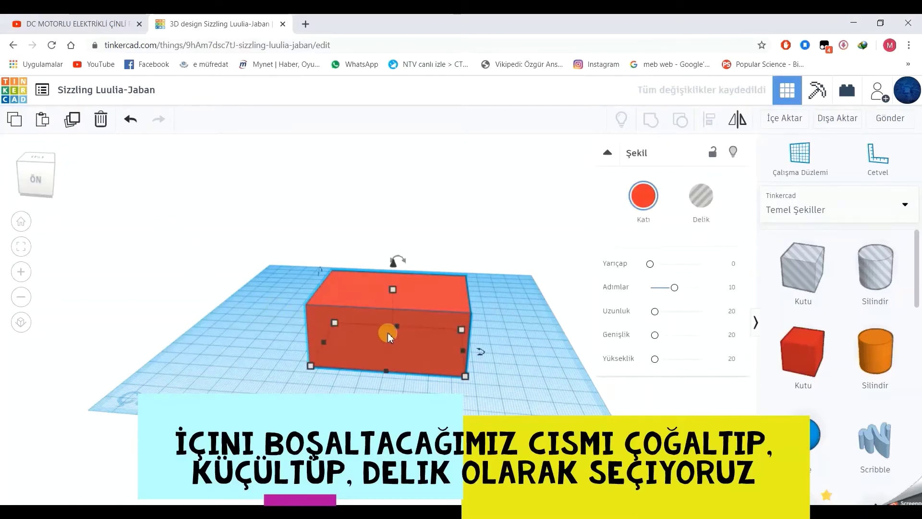
pyautogui.moveTo(387, 332); pyautogui.dragTo(198, 336)
pyautogui.click(709, 199)
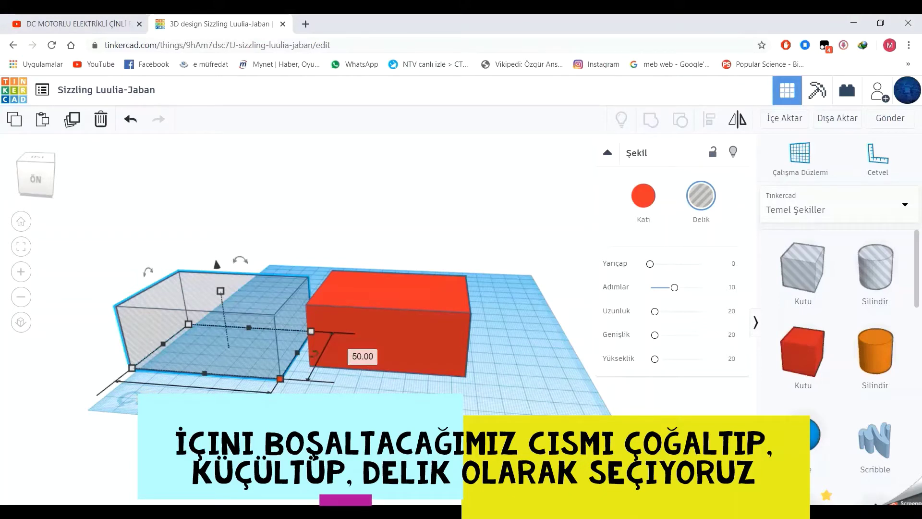
# Step: Shrink the hole box to 65 mm wide and 45 mm deep, and reduce its height
pyautogui.click(364, 358)
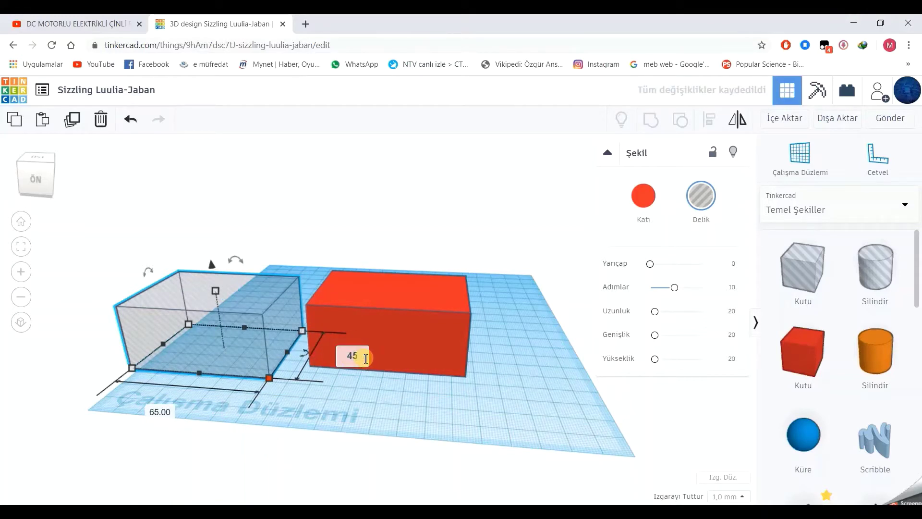
pyautogui.write('45')
pyautogui.press('Return')
pyautogui.moveTo(219, 291)
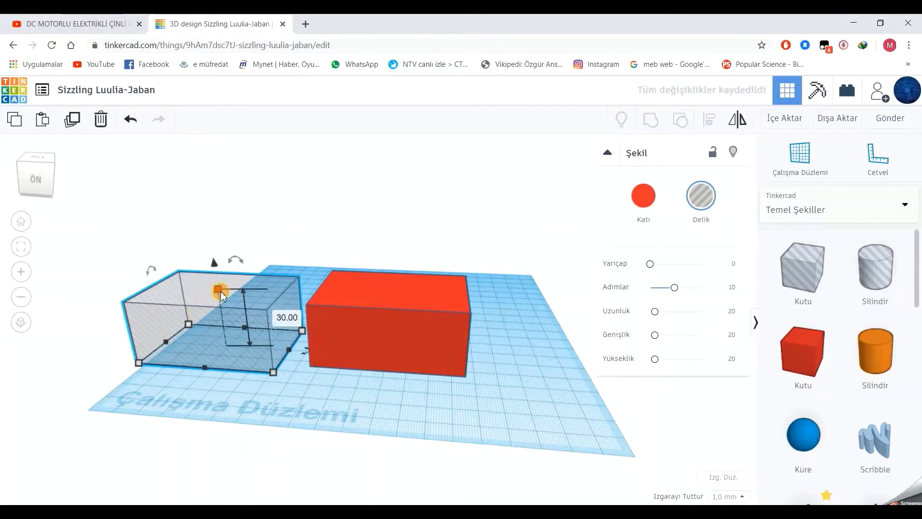
pyautogui.click(288, 318)
pyautogui.write('20')
pyautogui.press('Return')
pyautogui.click(293, 383)
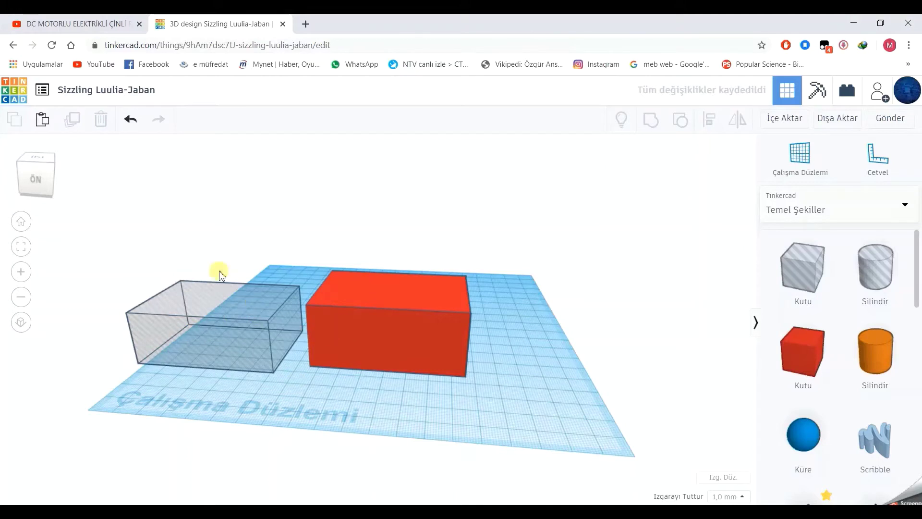
# Step: Align the hole box with the red box, centring the two in width and depth
pyautogui.moveTo(102, 232); pyautogui.dragTo(519, 402)
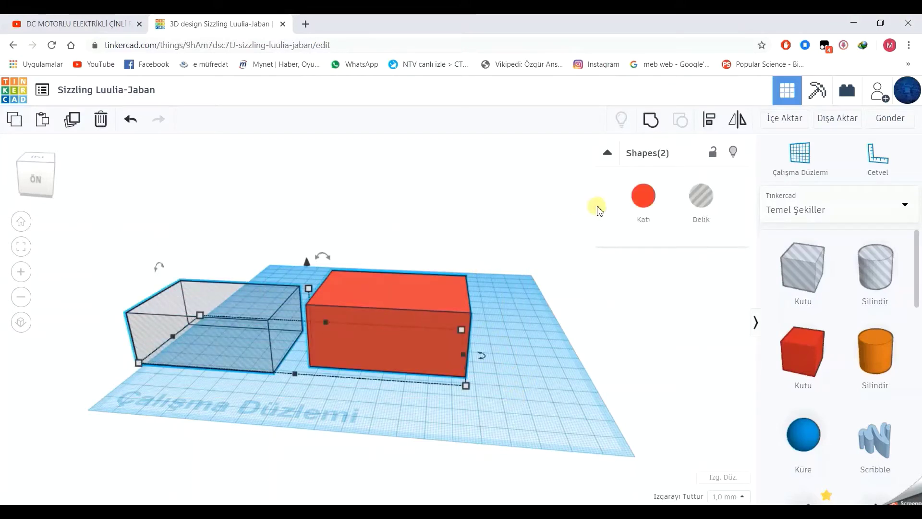
pyautogui.click(711, 120)
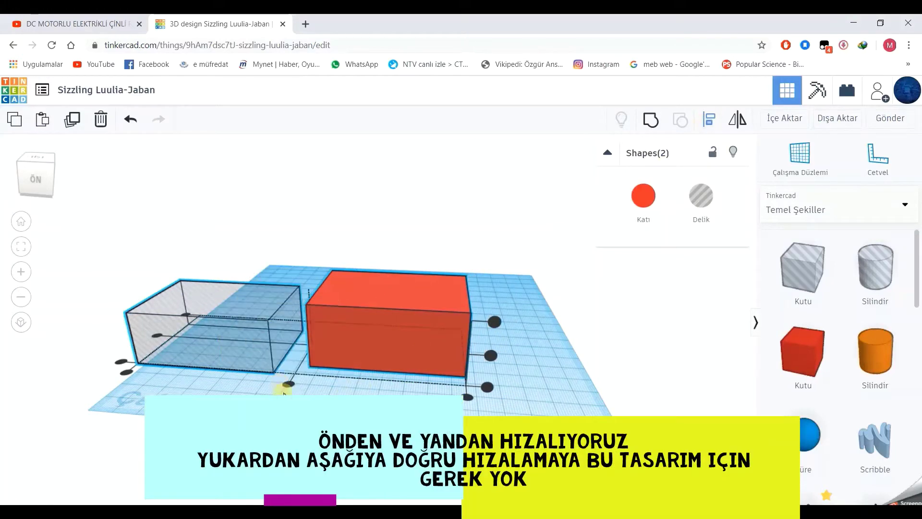
pyautogui.click(292, 385)
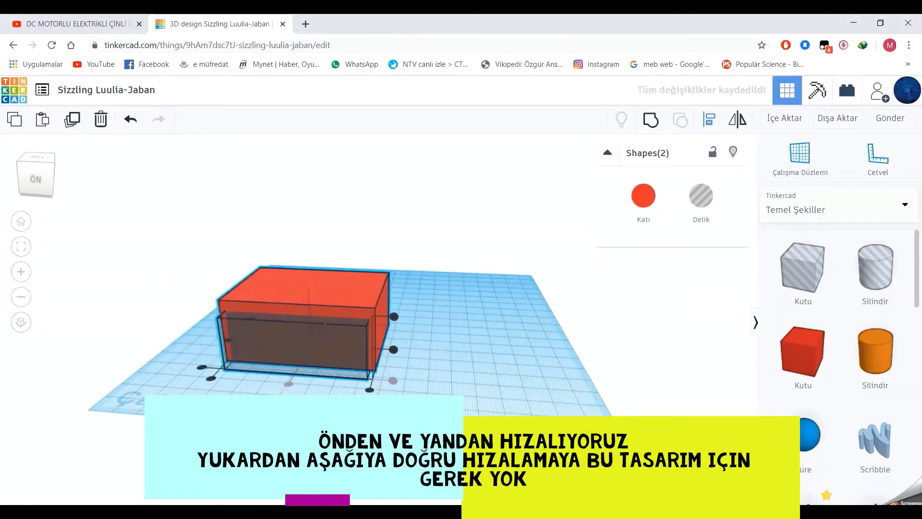
pyautogui.moveTo(294, 387); pyautogui.dragTo(327, 346, button='right')
pyautogui.moveTo(495, 406)
pyautogui.mouseDown(button='right')
pyautogui.moveTo(492, 397)
pyautogui.moveTo(488, 410)
pyautogui.moveTo(480, 404)
pyautogui.mouseUp(button='right')
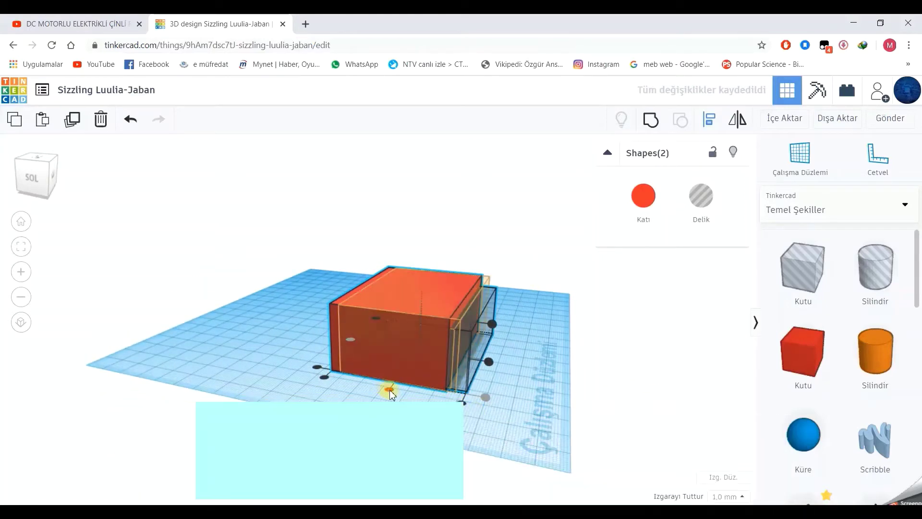
pyautogui.click(389, 390)
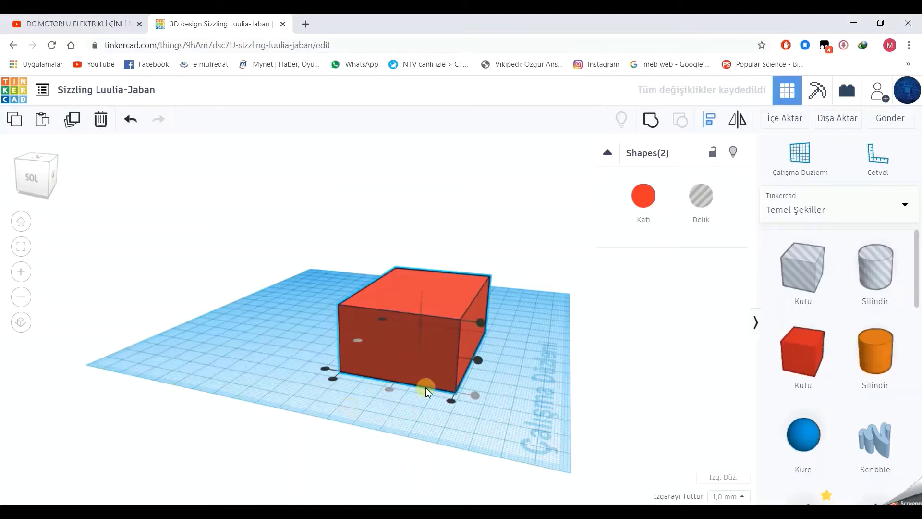
# Step: Group the red box and the hole box to hollow out the red box
pyautogui.moveTo(540, 395); pyautogui.dragTo(370, 426, button='right')
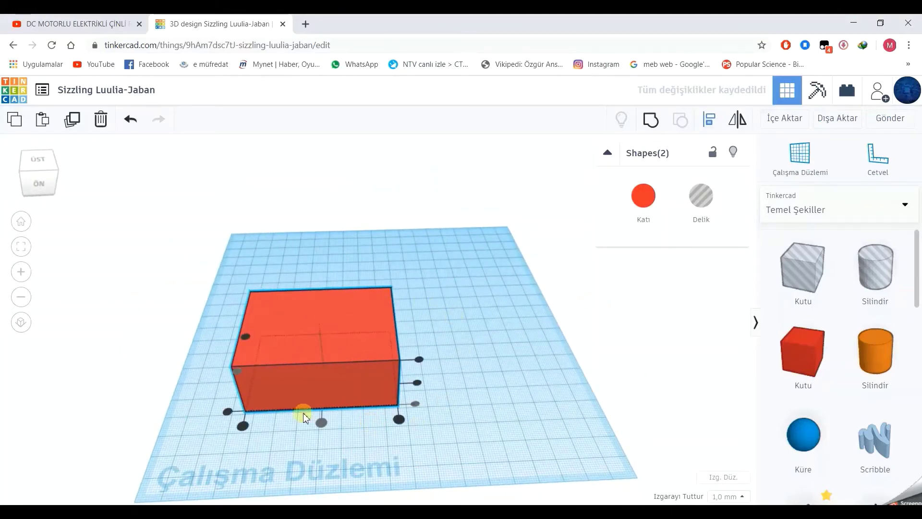
pyautogui.click(656, 123)
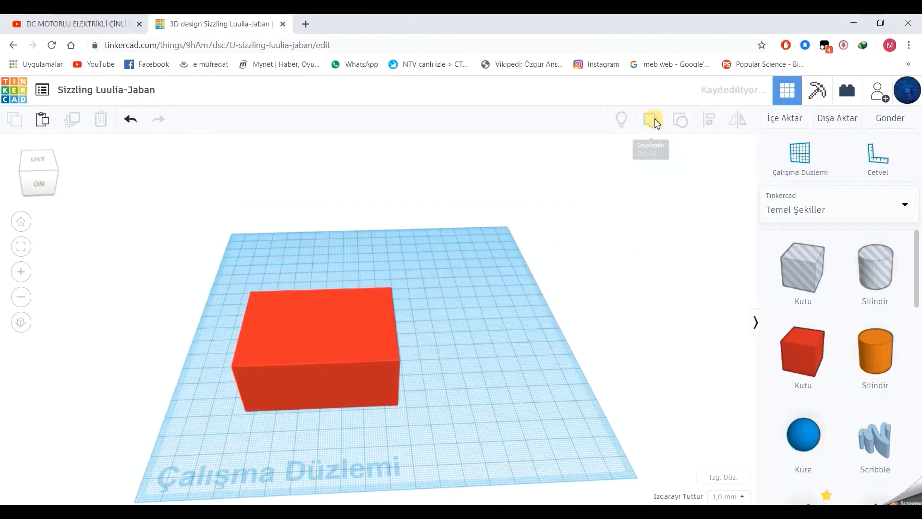
pyautogui.click(472, 363)
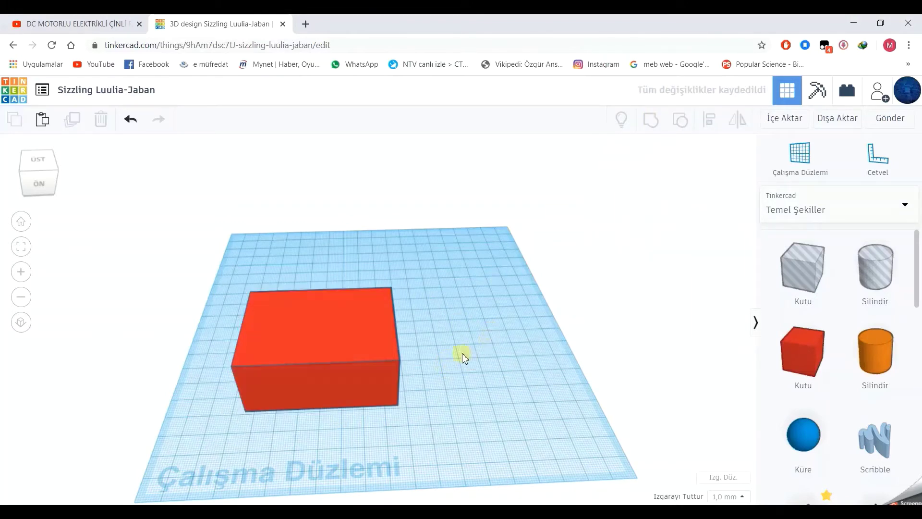
# Step: Add a round roof shape to the workplane in front of the red box
pyautogui.moveTo(430, 395); pyautogui.dragTo(360, 411, button='right')
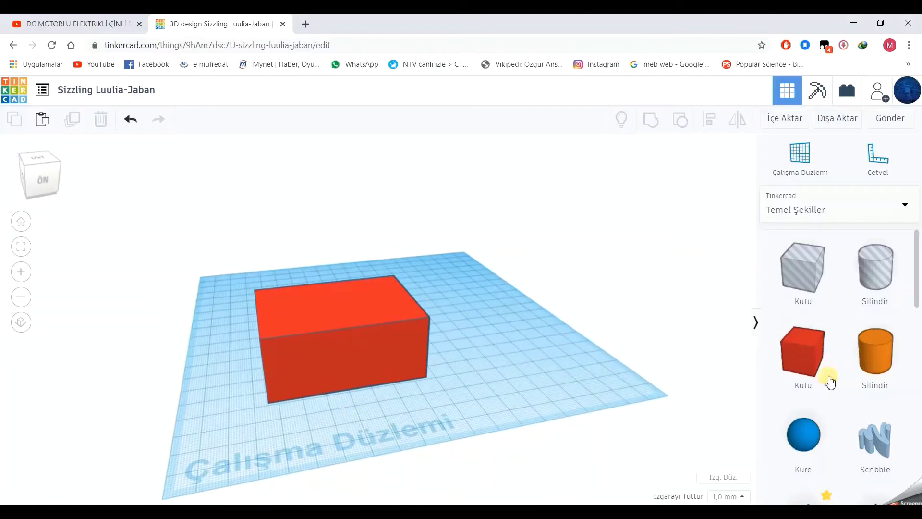
pyautogui.scroll(-2, 537, 368)
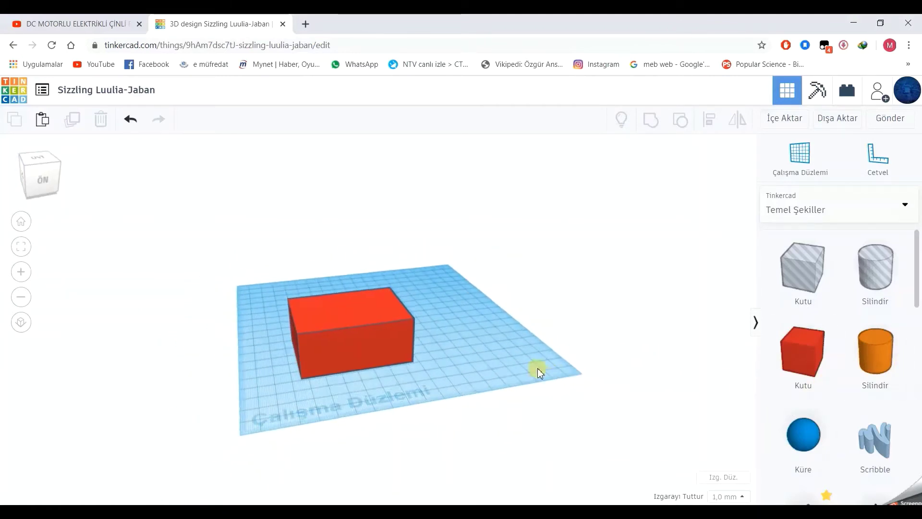
pyautogui.scroll(2, 537, 368)
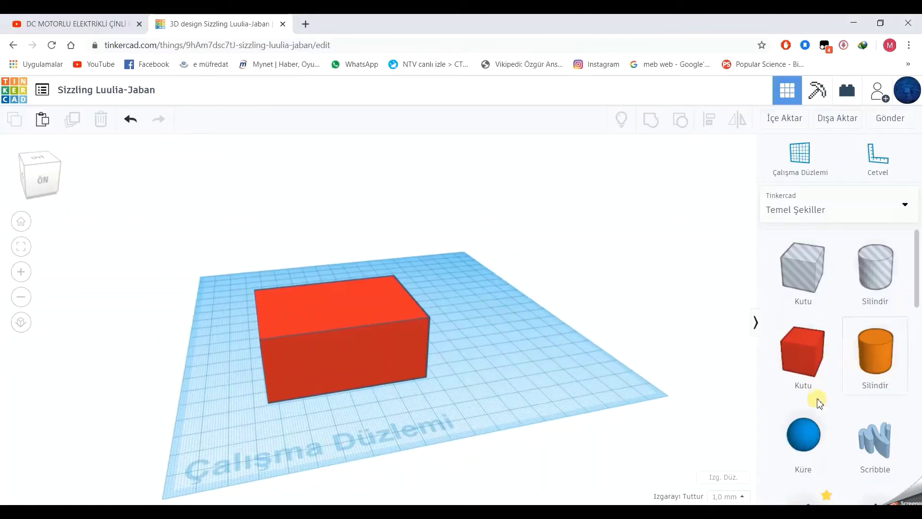
pyautogui.scroll(-5, 815, 398)
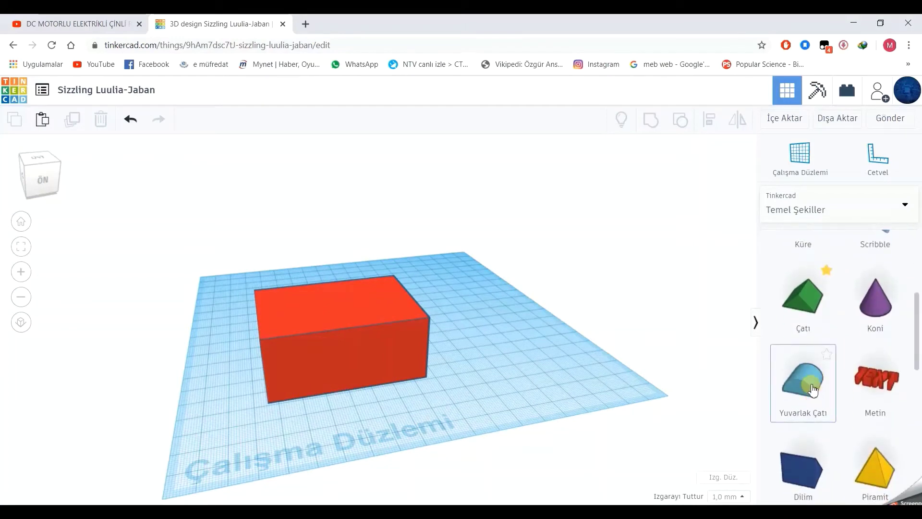
pyautogui.moveTo(812, 390); pyautogui.dragTo(363, 428)
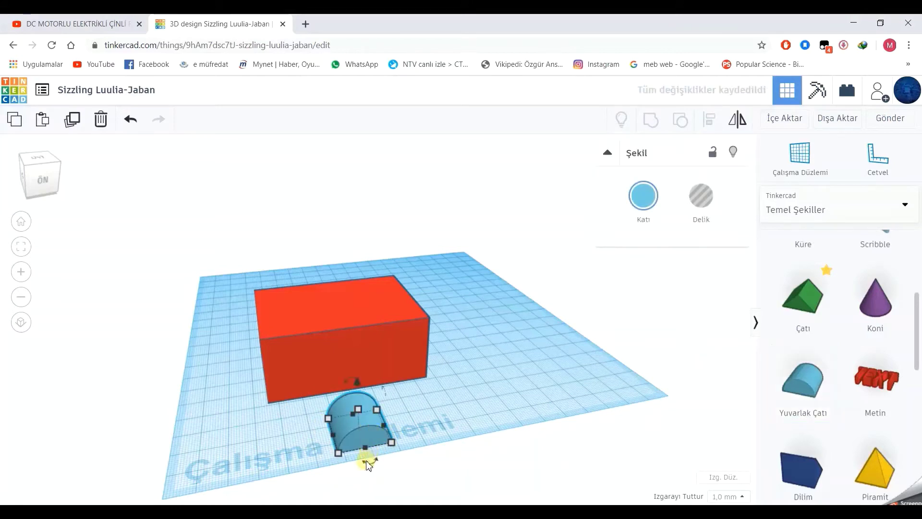
# Step: Rotate the round roof 90° on the workplane about its vertical axis
pyautogui.moveTo(368, 465); pyautogui.dragTo(398, 422)
pyautogui.click(414, 420)
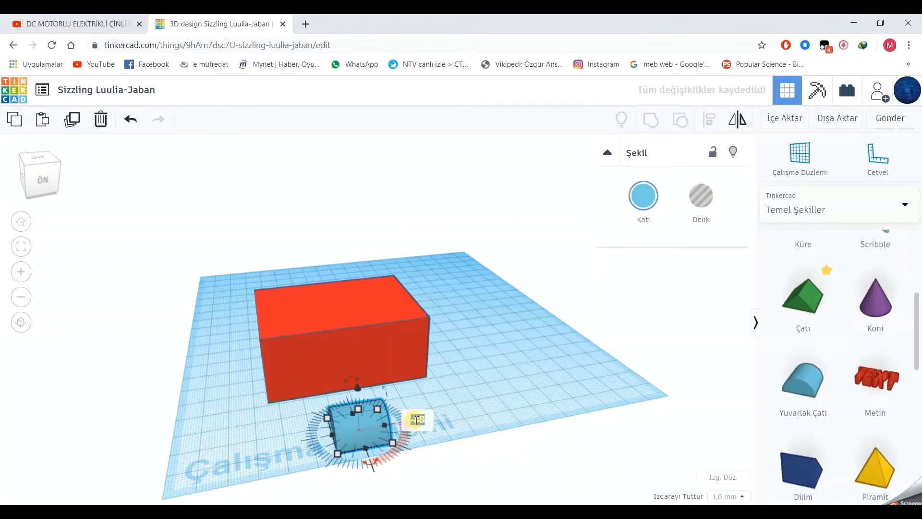
pyautogui.write('90')
pyautogui.press('Return')
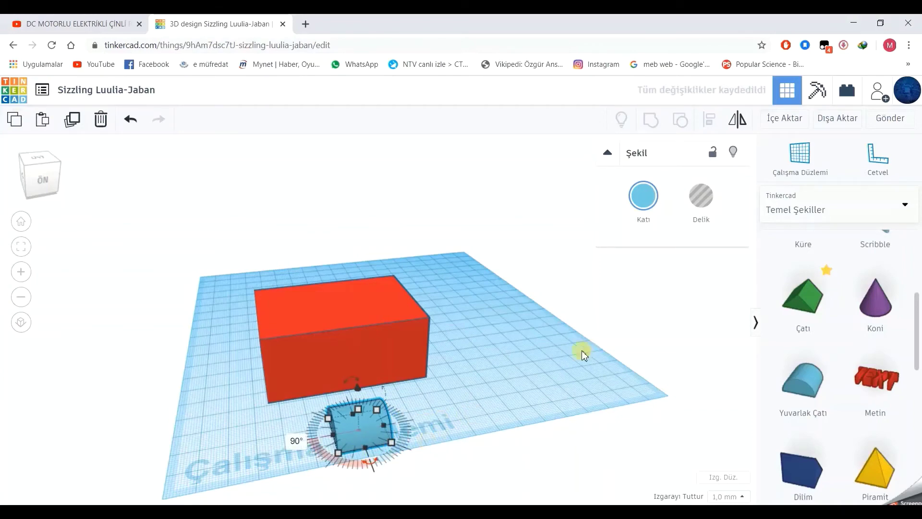
# Step: Raise the round roof 30 mm above the workplane
pyautogui.scroll(3, 468, 418)
pyautogui.scroll(-3, 468, 418)
pyautogui.click(402, 338)
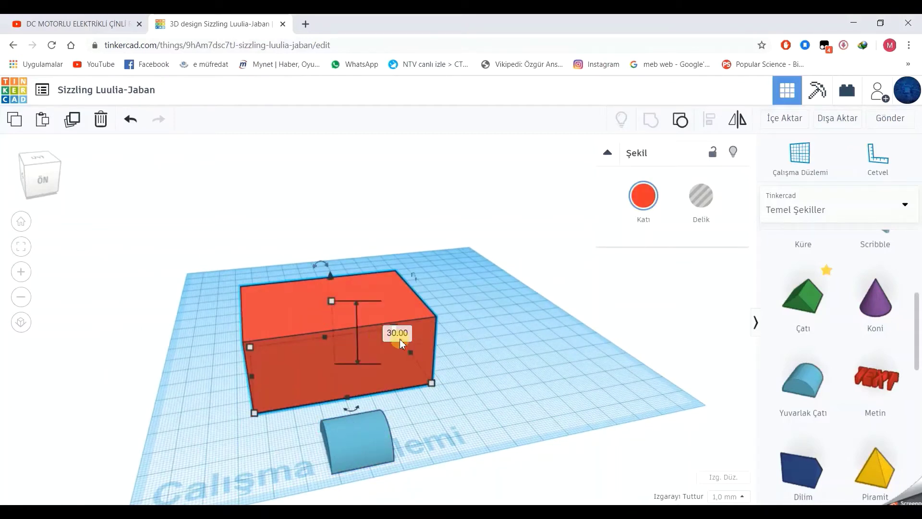
pyautogui.click(365, 438)
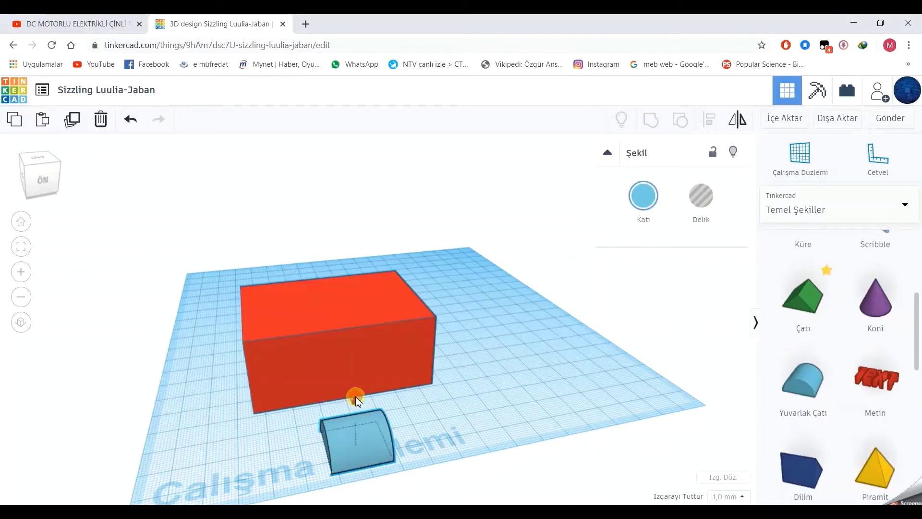
pyautogui.moveTo(356, 396); pyautogui.dragTo(363, 325)
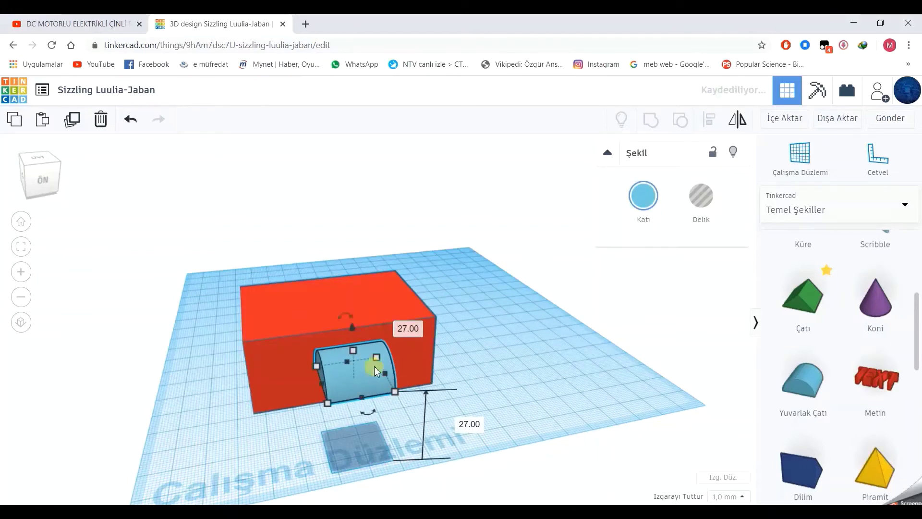
pyautogui.click(469, 424)
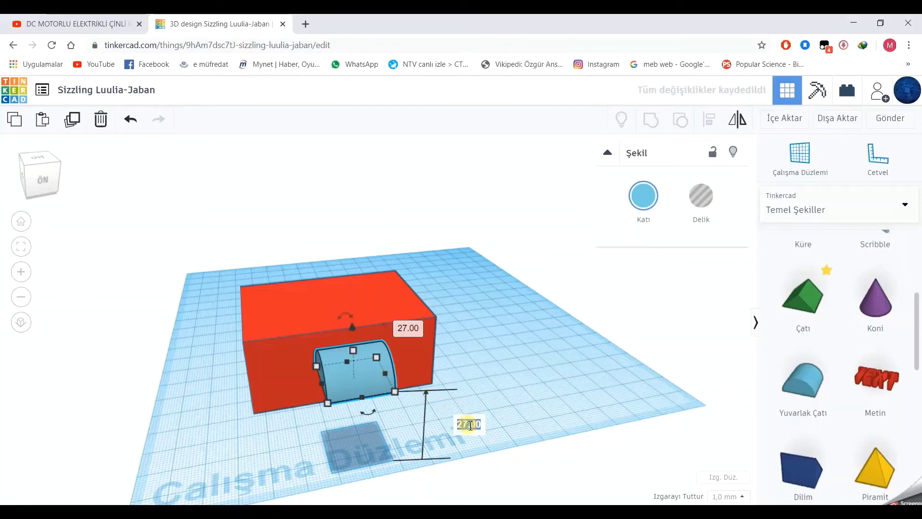
pyautogui.write('30')
pyautogui.press('Return')
pyautogui.click(506, 410)
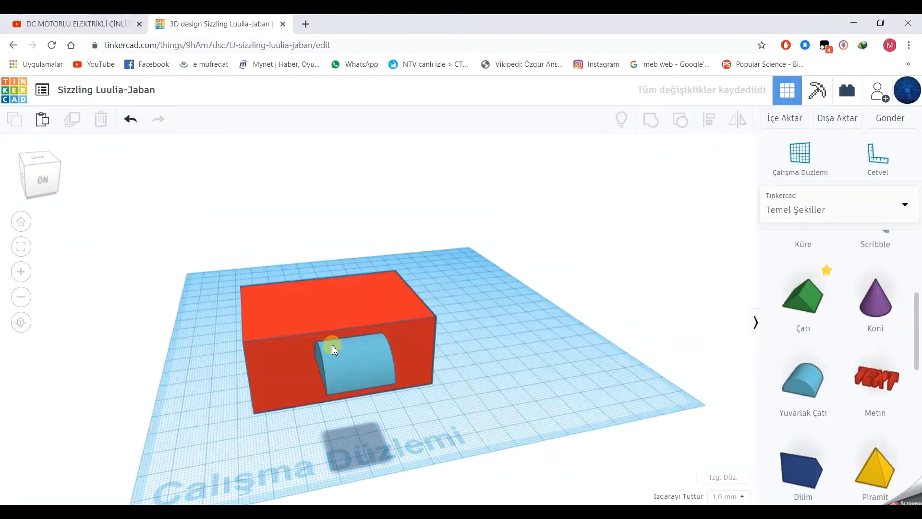
# Step: Set the round roof's length along the front of the red box to 70 mm
pyautogui.click(320, 321)
pyautogui.moveTo(432, 385)
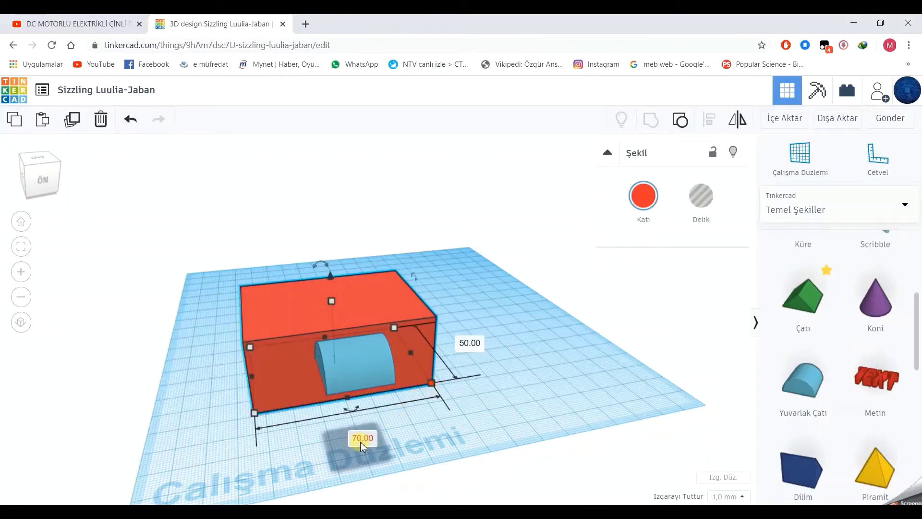
pyautogui.click(350, 368)
pyautogui.moveTo(330, 393)
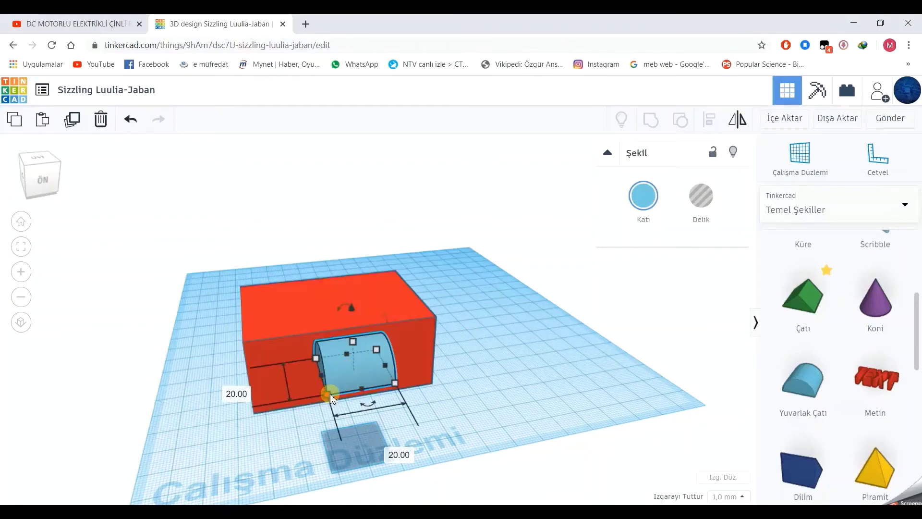
pyautogui.click(327, 394)
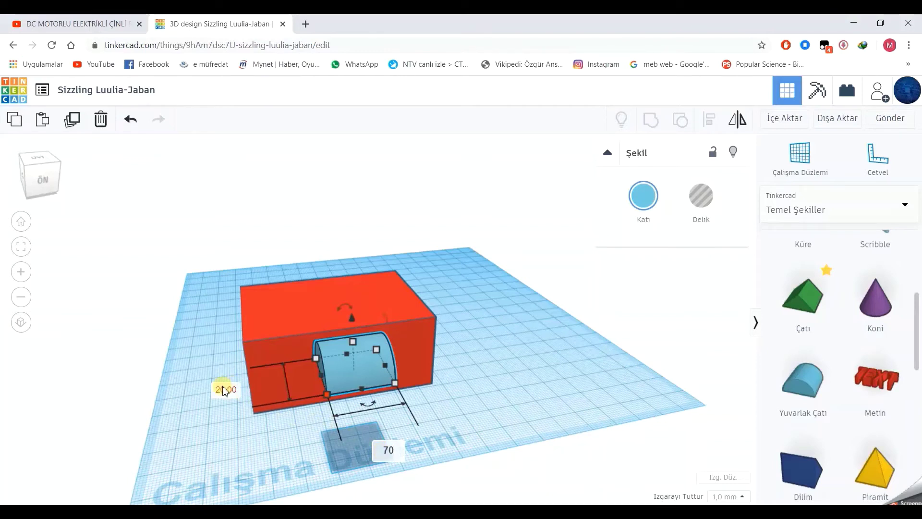
pyautogui.press('Return')
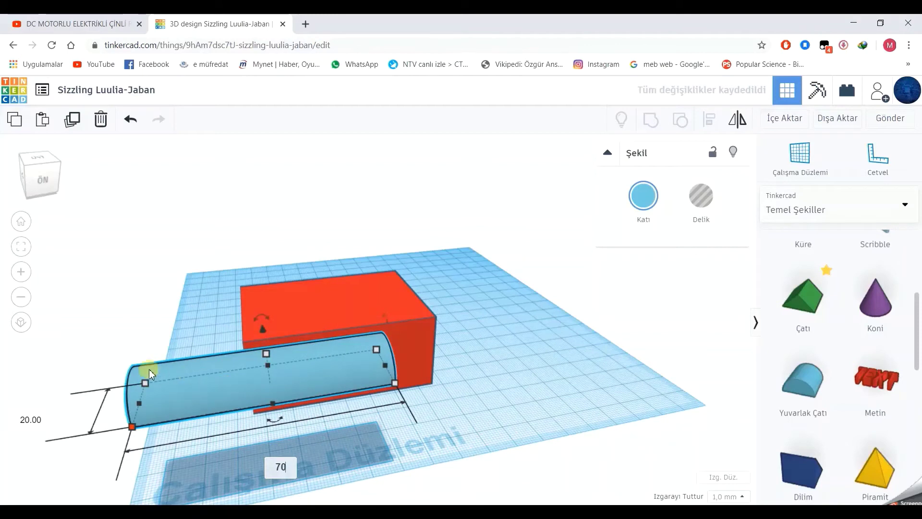
# Step: Set the round roof's depth to 50 mm to match the red box
pyautogui.click(27, 420)
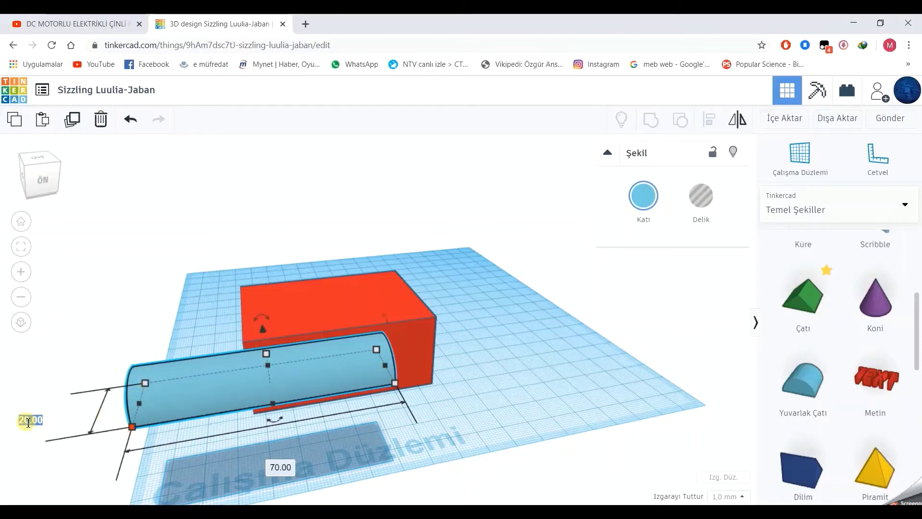
pyautogui.press('Return')
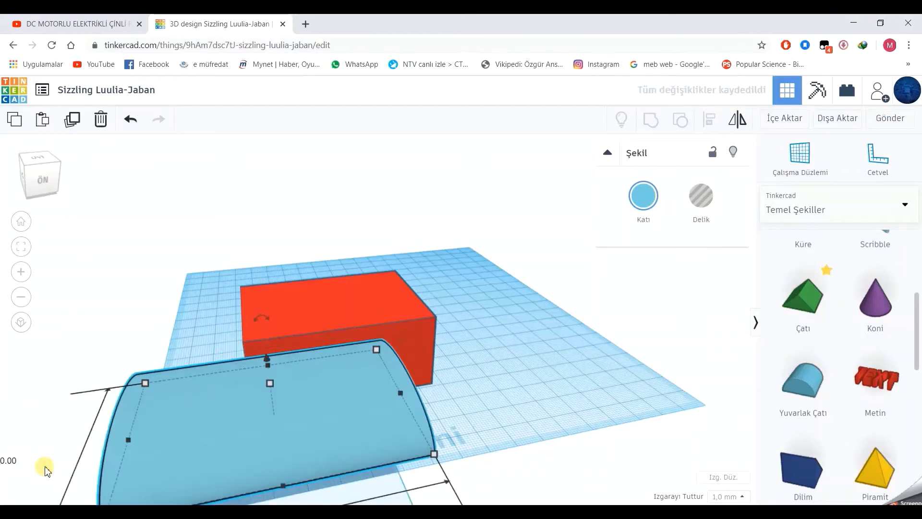
# Step: Align the round roof and the red box on their centres in both horizontal directions so the roof sits on the box
pyautogui.scroll(-3, 238, 462)
pyautogui.moveTo(263, 427); pyautogui.dragTo(433, 448, button='right')
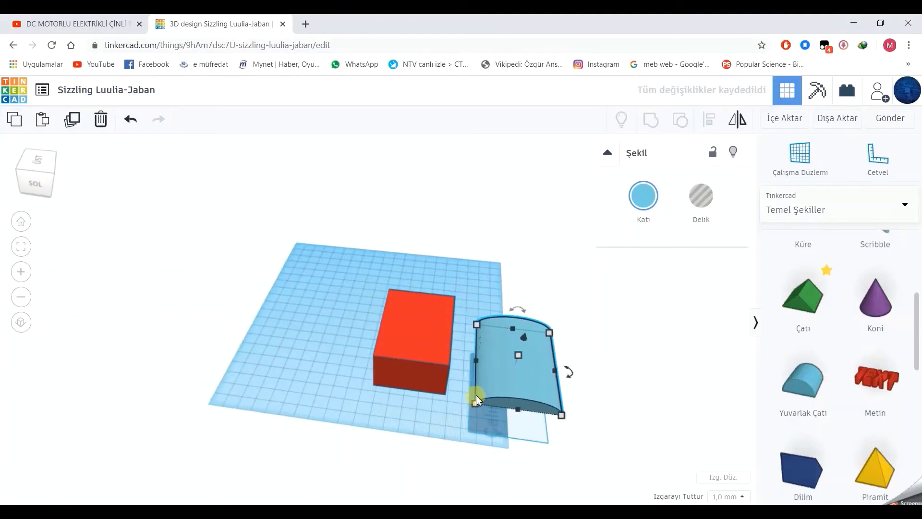
pyautogui.moveTo(346, 251); pyautogui.dragTo(588, 435)
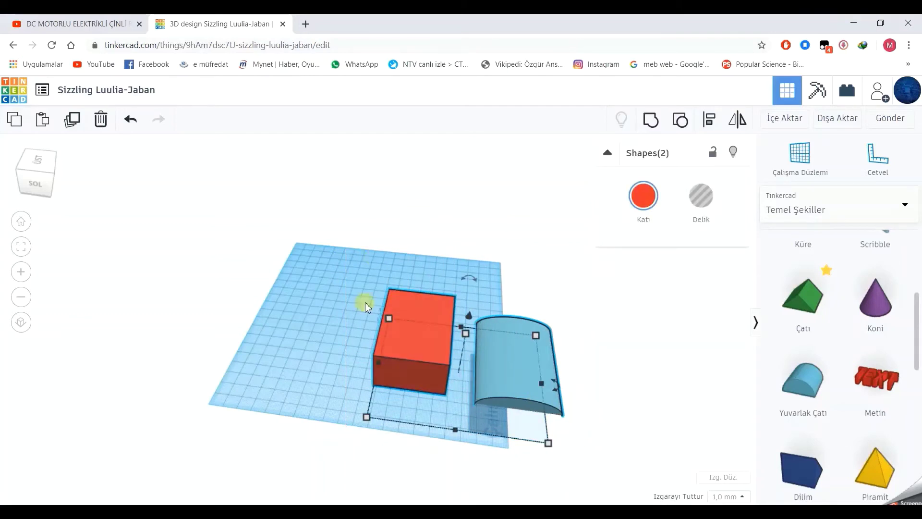
pyautogui.click(710, 122)
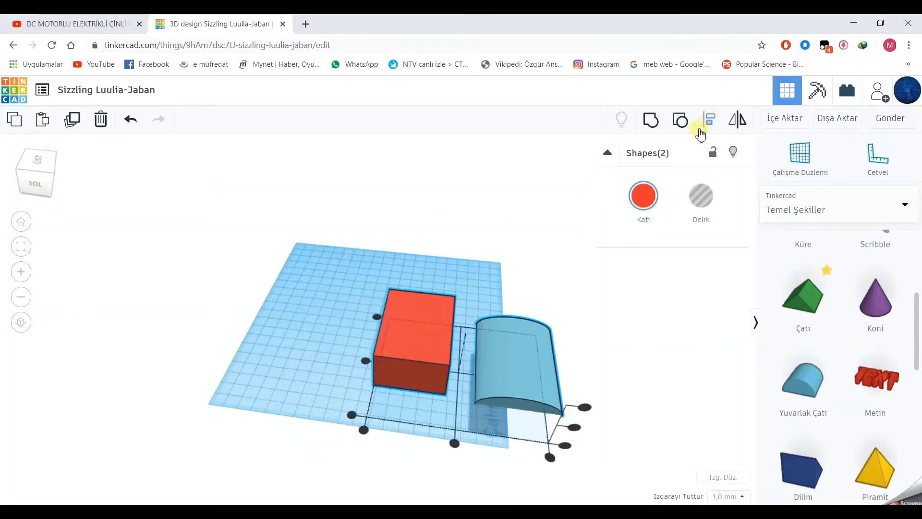
pyautogui.click(451, 446)
pyautogui.click(410, 367)
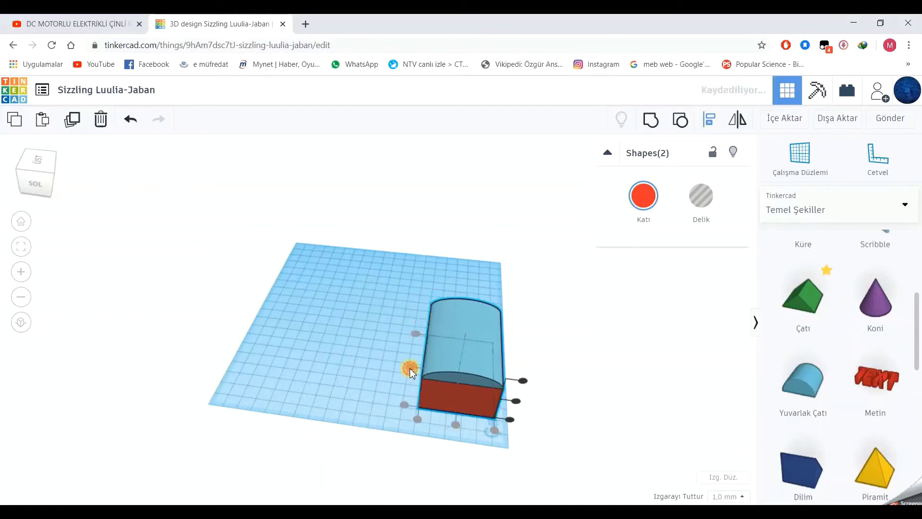
pyautogui.moveTo(575, 357); pyautogui.dragTo(490, 324, button='right')
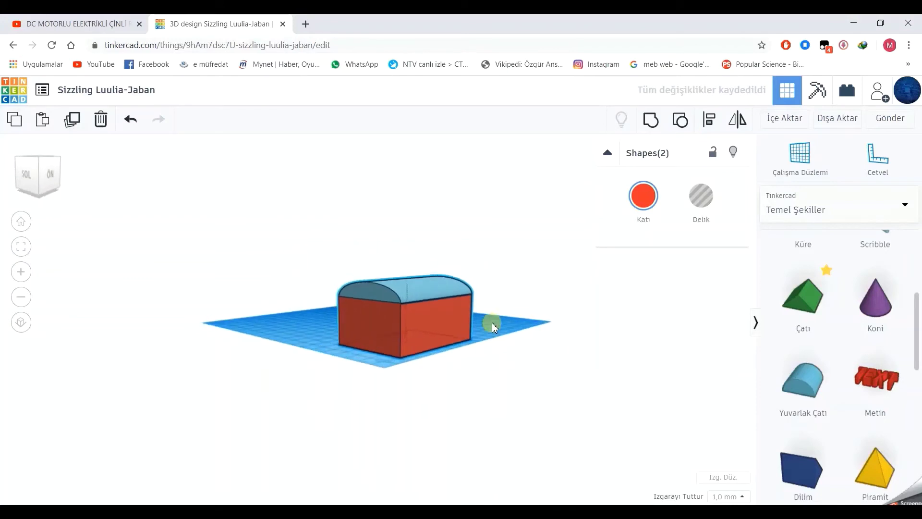
pyautogui.click(451, 384)
# Step: Group the round roof and the red box into one shape
pyautogui.moveTo(445, 376); pyautogui.dragTo(387, 404, button='right')
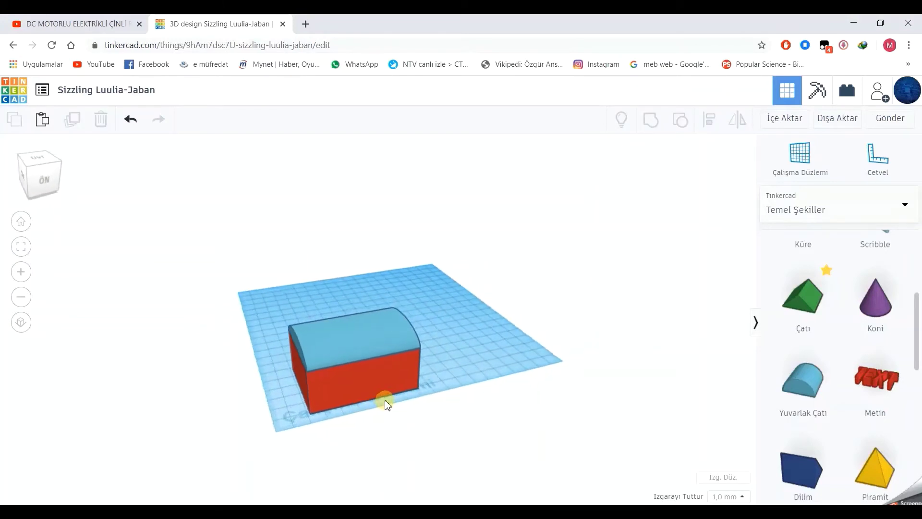
pyautogui.moveTo(279, 291); pyautogui.dragTo(447, 398)
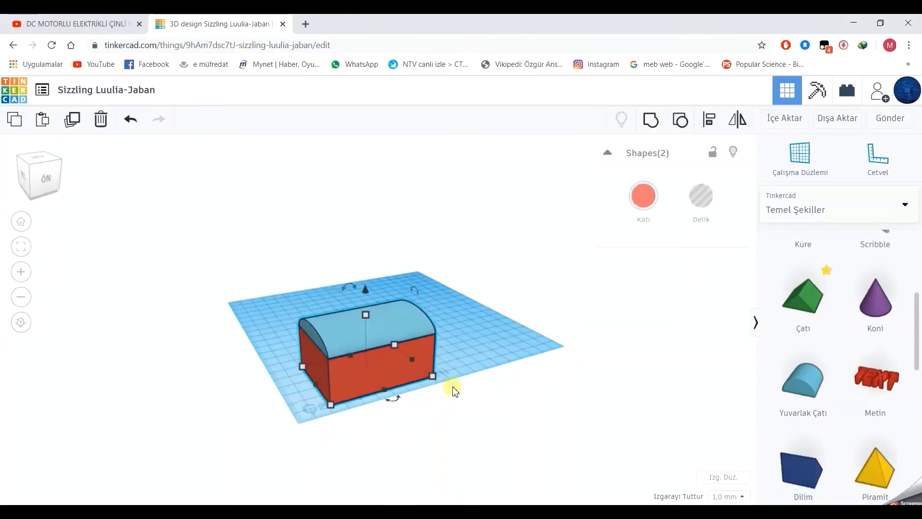
pyautogui.click(652, 120)
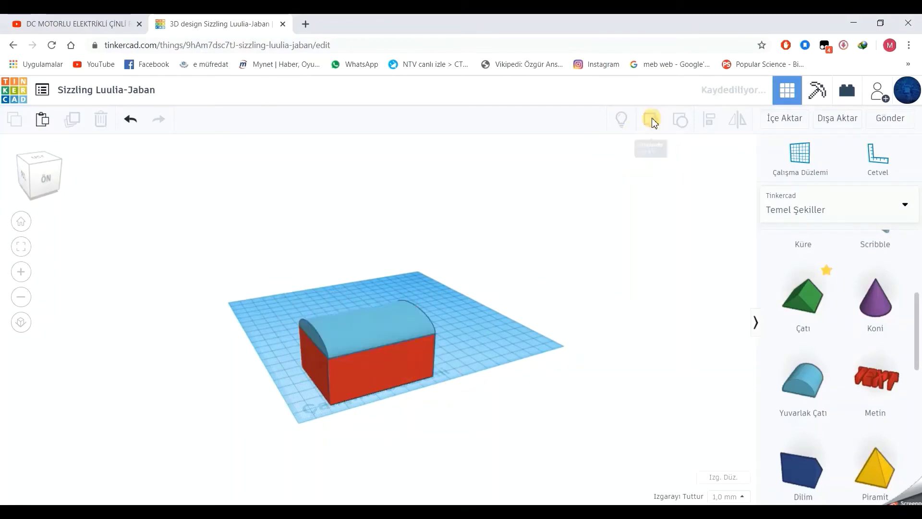
pyautogui.click(459, 358)
# Step: Add a solid cylinder from the basic shapes to the area in front of the red body
pyautogui.moveTo(367, 412); pyautogui.dragTo(351, 381, button='right')
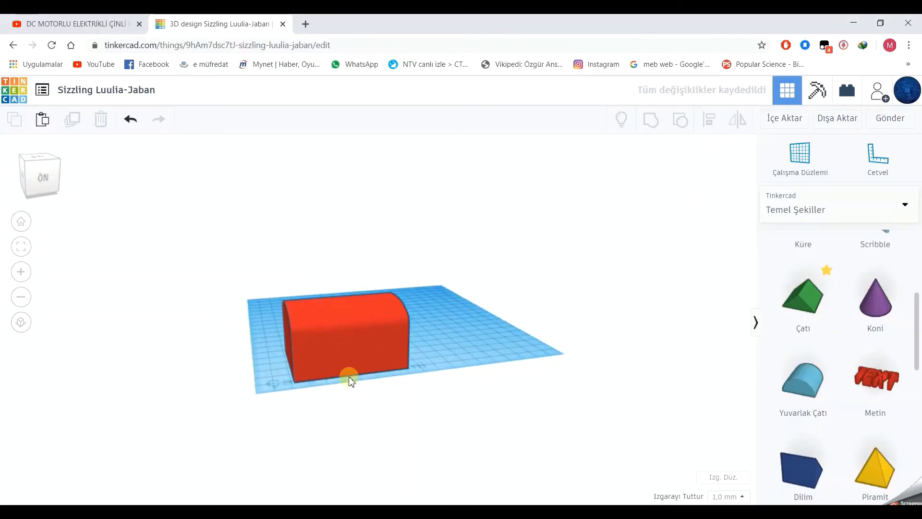
pyautogui.scroll(-5, 823, 406)
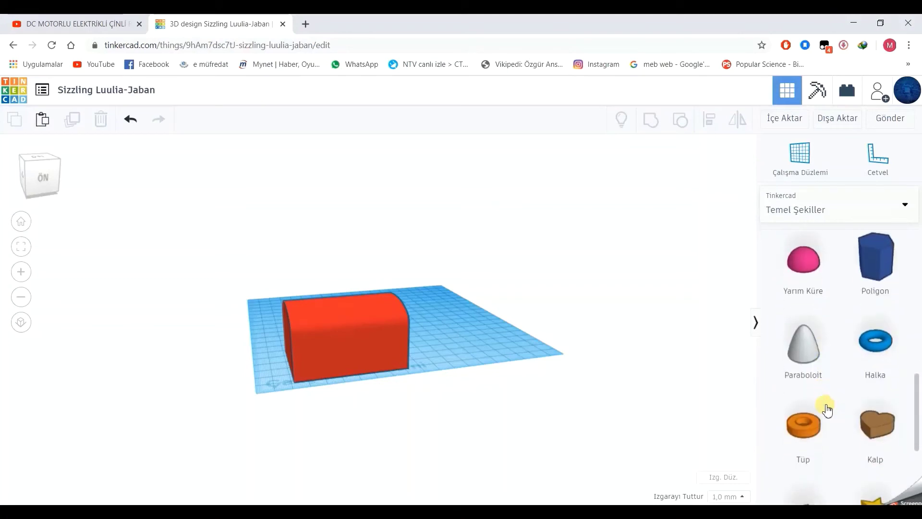
pyautogui.scroll(-4, 826, 411)
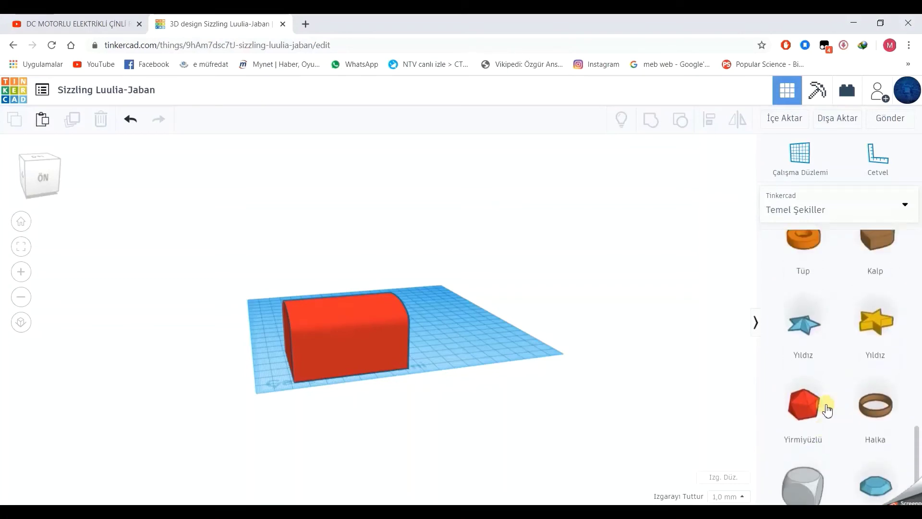
pyautogui.scroll(9, 826, 409)
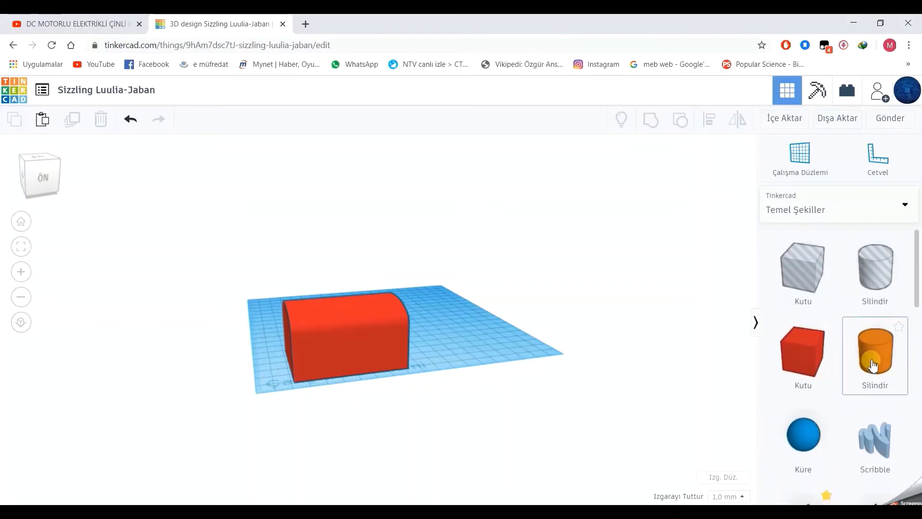
pyautogui.moveTo(873, 366); pyautogui.dragTo(341, 425)
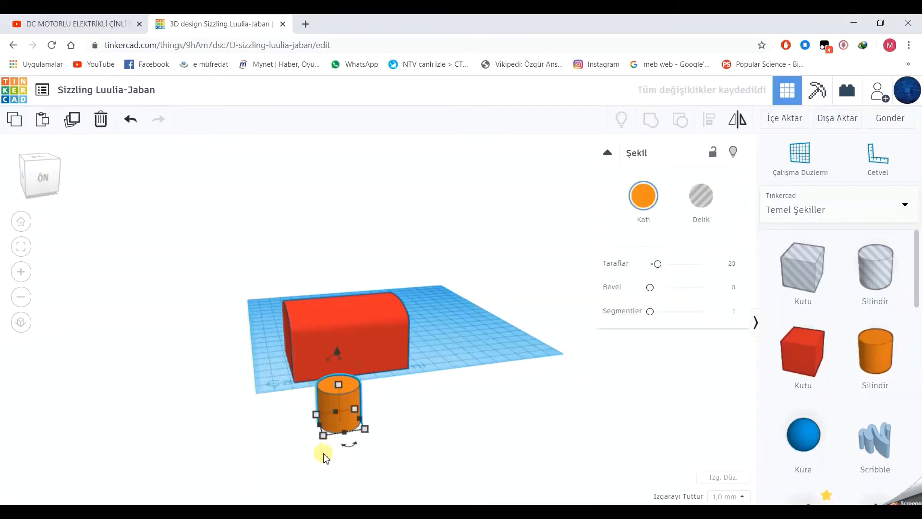
# Step: Set the cylinder's base to 10 × 10 mm
pyautogui.scroll(2, 324, 453)
pyautogui.scroll(-2, 323, 453)
pyautogui.moveTo(323, 435)
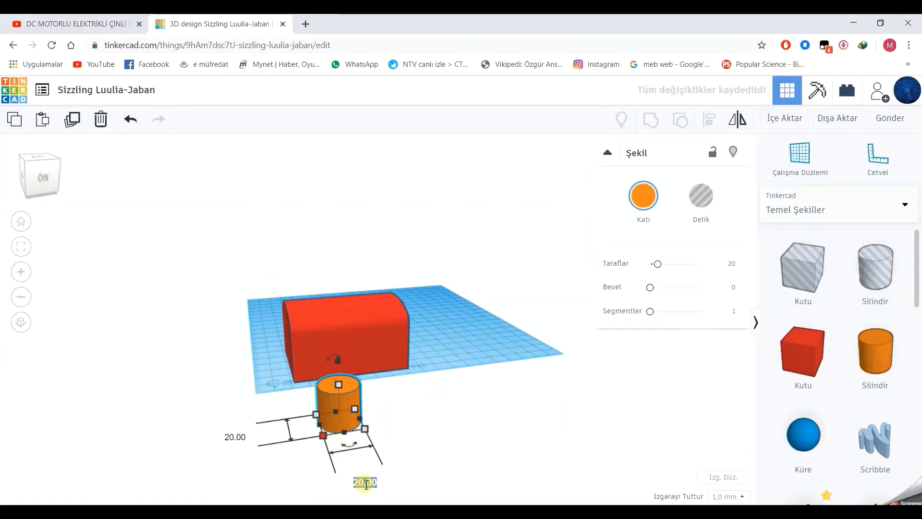
pyautogui.write('10')
pyautogui.click(230, 439)
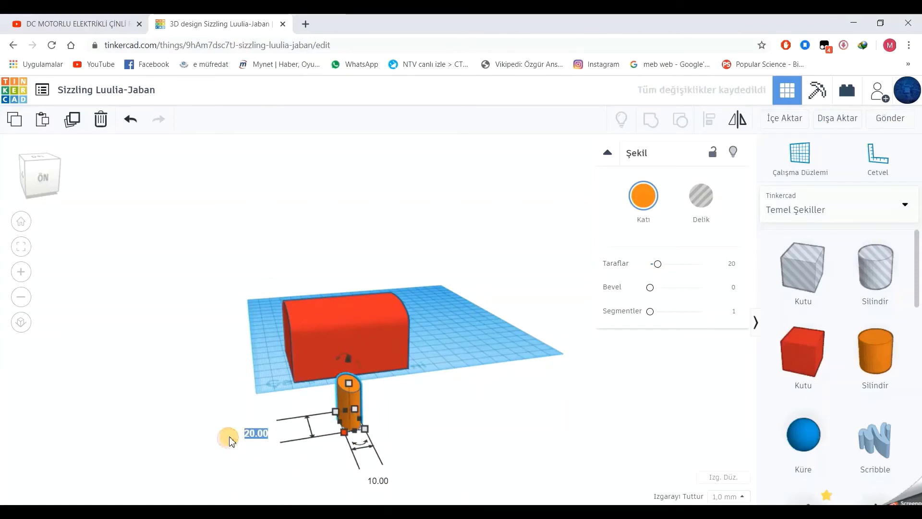
pyautogui.write('10')
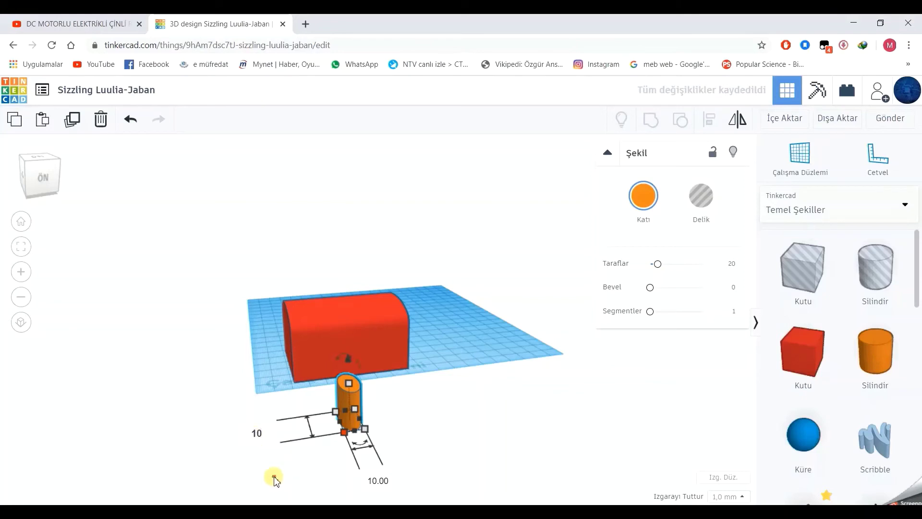
pyautogui.press('Return')
pyautogui.click(280, 477)
# Step: Stretch the cylinder to a height of 60 mm and check the red body's base dimensions
pyautogui.moveTo(292, 484); pyautogui.dragTo(452, 423, button='right')
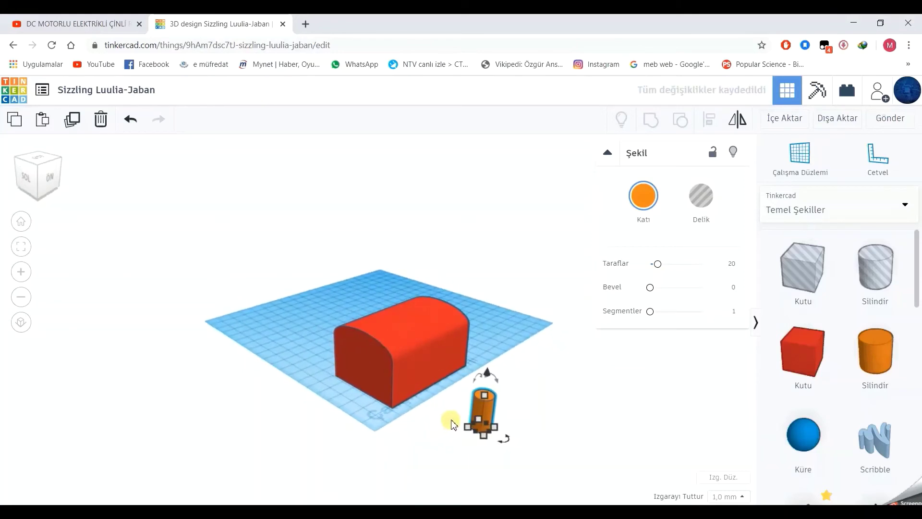
pyautogui.moveTo(483, 399); pyautogui.dragTo(491, 329)
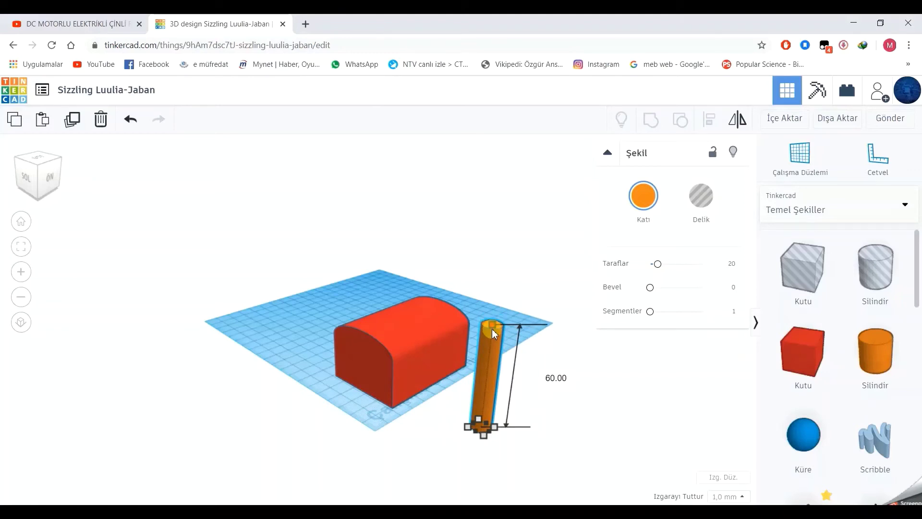
pyautogui.click(394, 403)
pyautogui.click(394, 405)
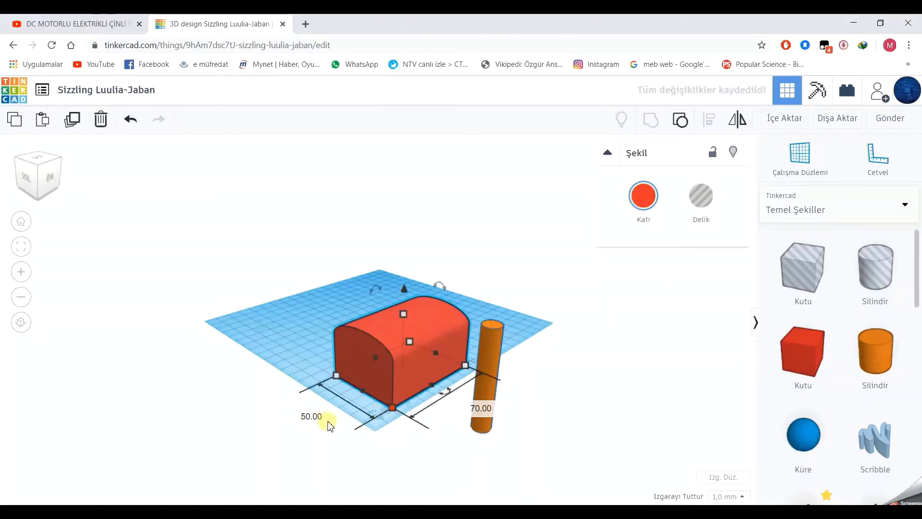
# Step: Rotate the cylinder 90° so it lies horizontally, pointing at the long front side of the red body
pyautogui.click(487, 346)
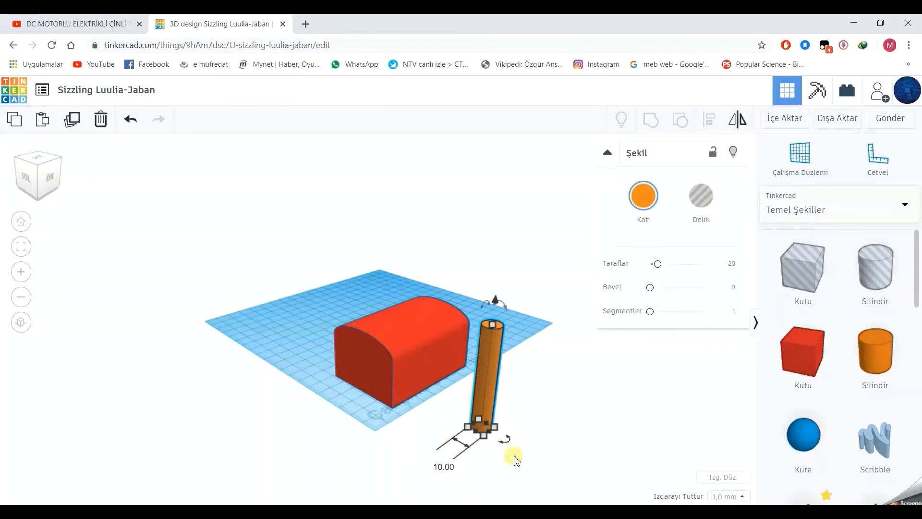
pyautogui.moveTo(551, 385); pyautogui.dragTo(570, 329, button='right')
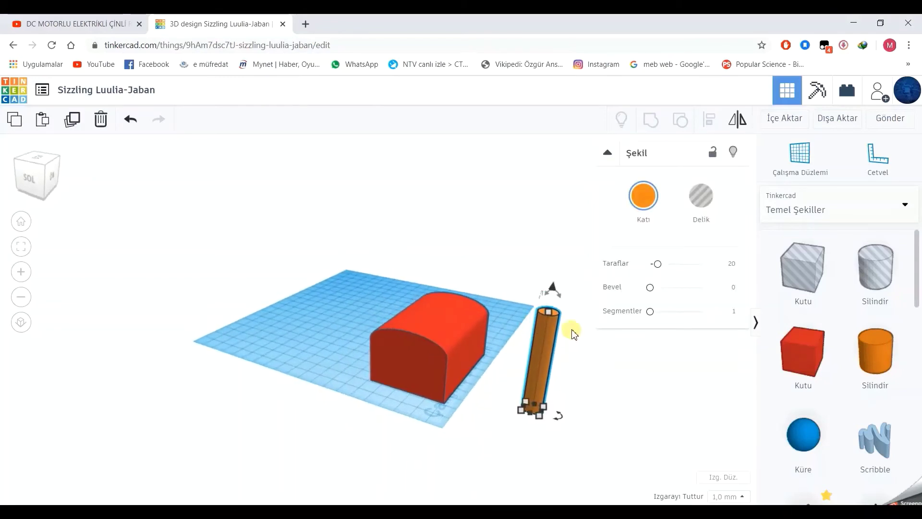
pyautogui.moveTo(558, 293); pyautogui.dragTo(590, 364)
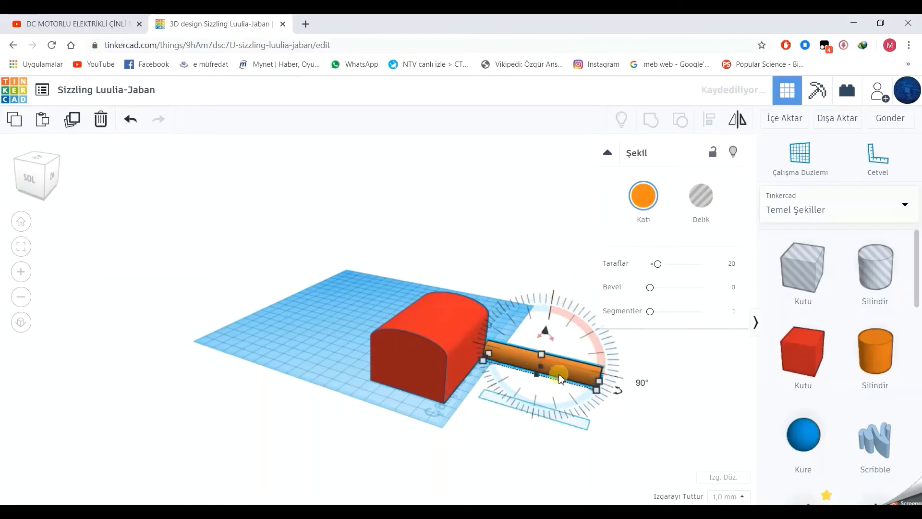
# Step: Move the cylinder through the red body until its ends stick out of both the front and back sides
pyautogui.moveTo(494, 428); pyautogui.dragTo(514, 395, button='right')
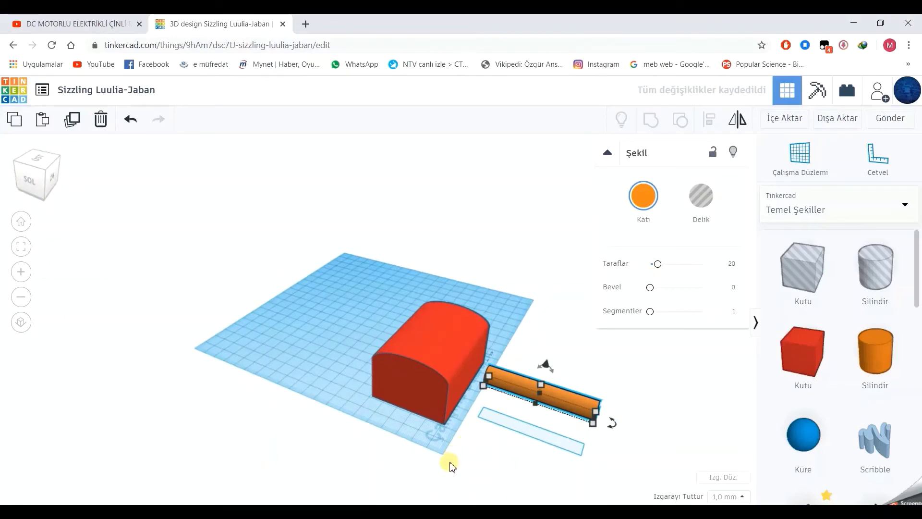
pyautogui.press('Left')
pyautogui.press('Left')
pyautogui.press('Left')
pyautogui.press('Left')
pyautogui.press('Left')
pyautogui.press('Left')
pyautogui.press('Left')
pyautogui.press('Left')
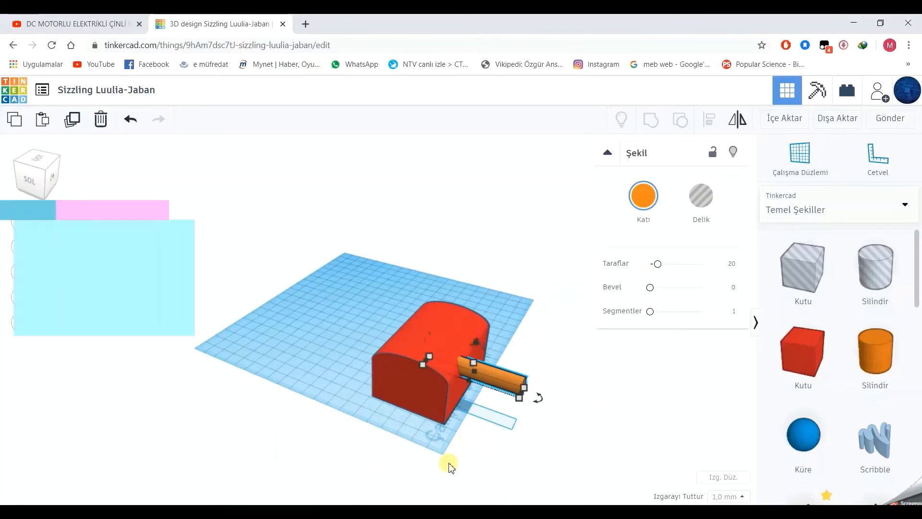
pyautogui.press('Left')
pyautogui.press('Left')
pyautogui.press('Left')
pyautogui.press('Left')
pyautogui.press('Left')
pyautogui.press('Left')
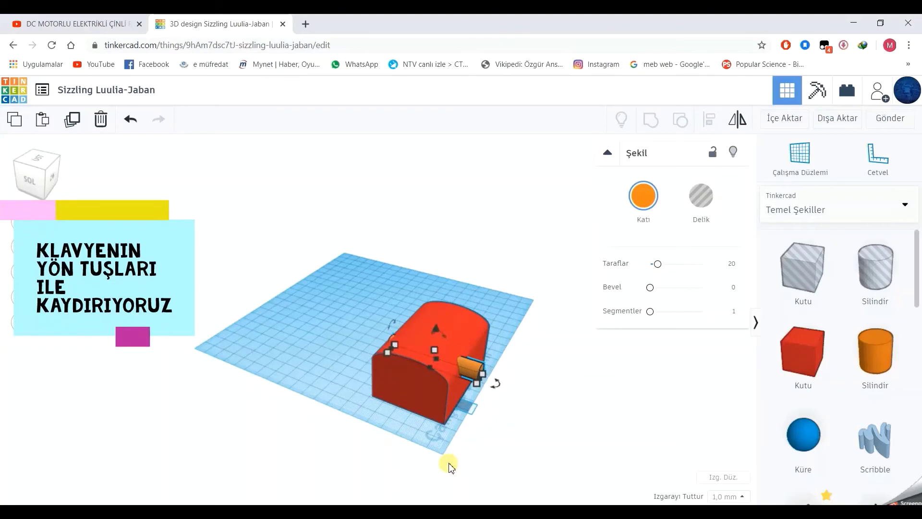
pyautogui.press('Left')
pyautogui.press('Left')
pyautogui.press('Left')
pyautogui.press('Left')
pyautogui.press('Left')
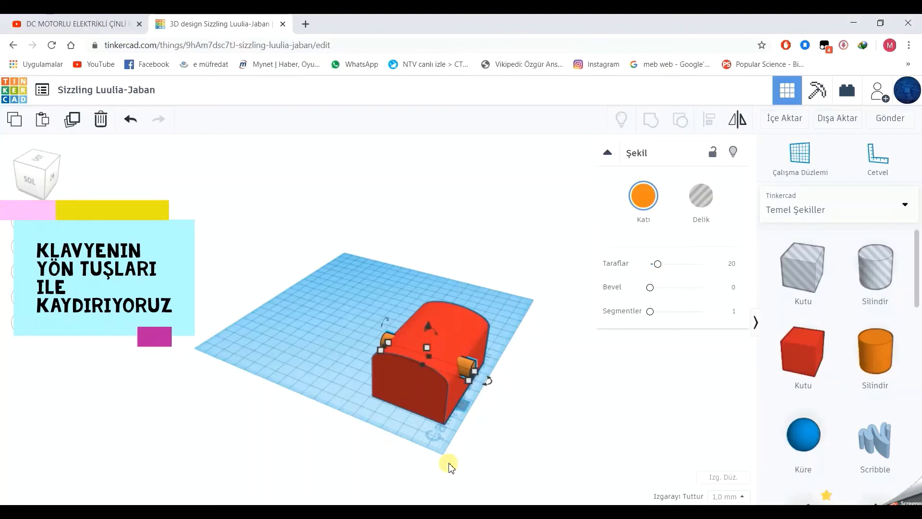
# Step: Lower the cylinder by 11 mm to 14 mm above the workplane and shift it toward the left end of the red body
pyautogui.moveTo(564, 421); pyautogui.dragTo(403, 419, button='right')
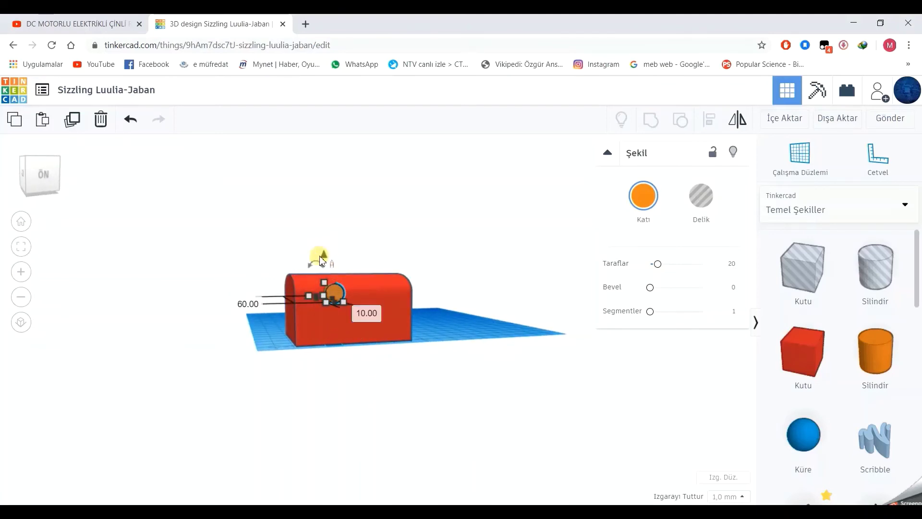
pyautogui.moveTo(322, 258); pyautogui.dragTo(321, 274)
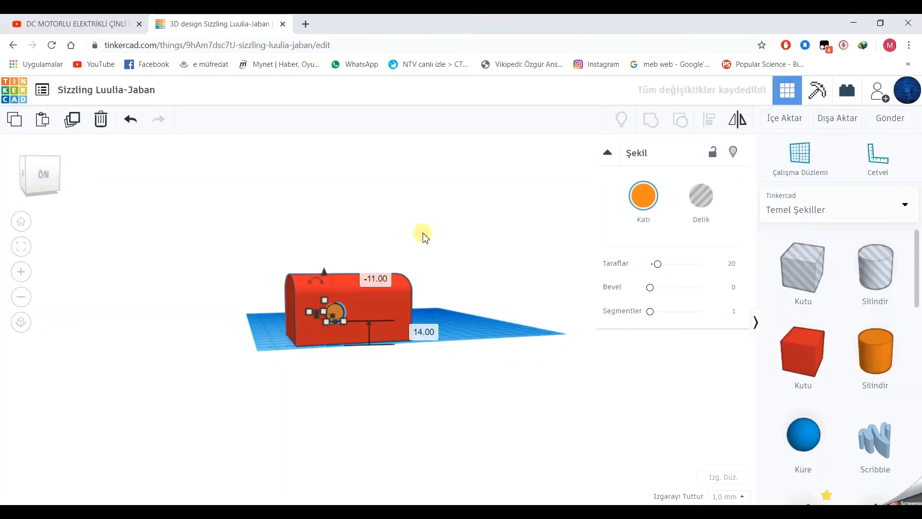
pyautogui.press('Left')
pyautogui.press('Left')
pyautogui.press('Left')
pyautogui.press('Left')
pyautogui.press('Left')
pyautogui.press('Left')
pyautogui.press('Left')
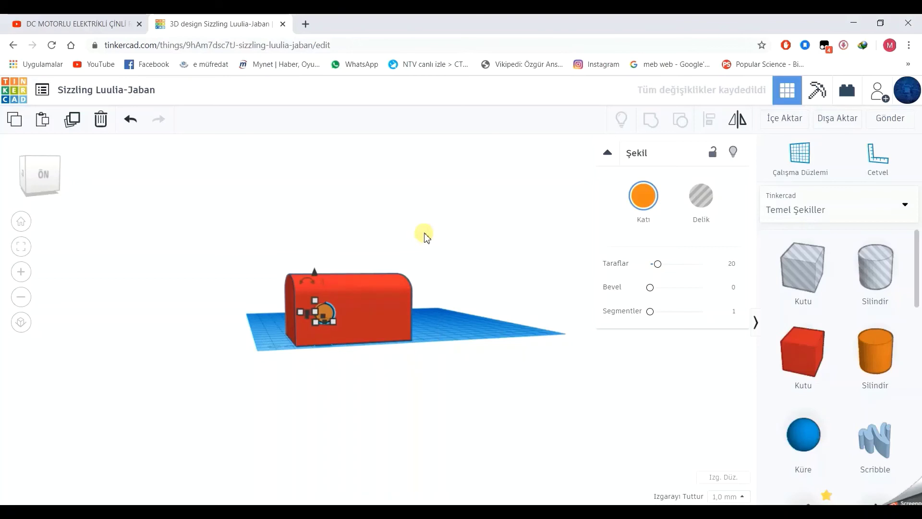
# Step: Duplicate the horizontal cylinder and move the copy along the red body's long side, leaving a small gap beside the first cylinder
pyautogui.moveTo(311, 402); pyautogui.dragTo(243, 436, button='right')
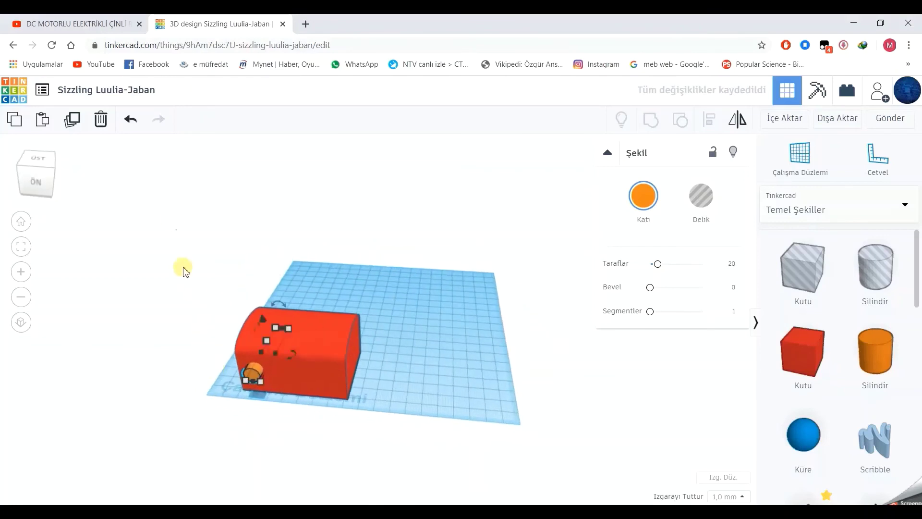
pyautogui.click(74, 119)
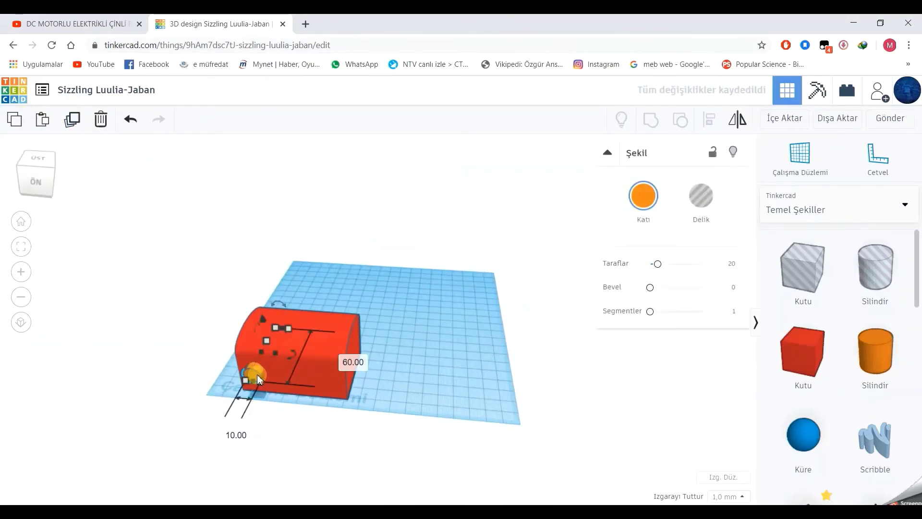
pyautogui.press('Right')
pyautogui.press('Right')
pyautogui.press('Right')
pyautogui.press('Right')
pyautogui.press('Right')
pyautogui.press('Right')
pyautogui.press('Right')
pyautogui.press('Right')
pyautogui.press('Right')
pyautogui.press('Right')
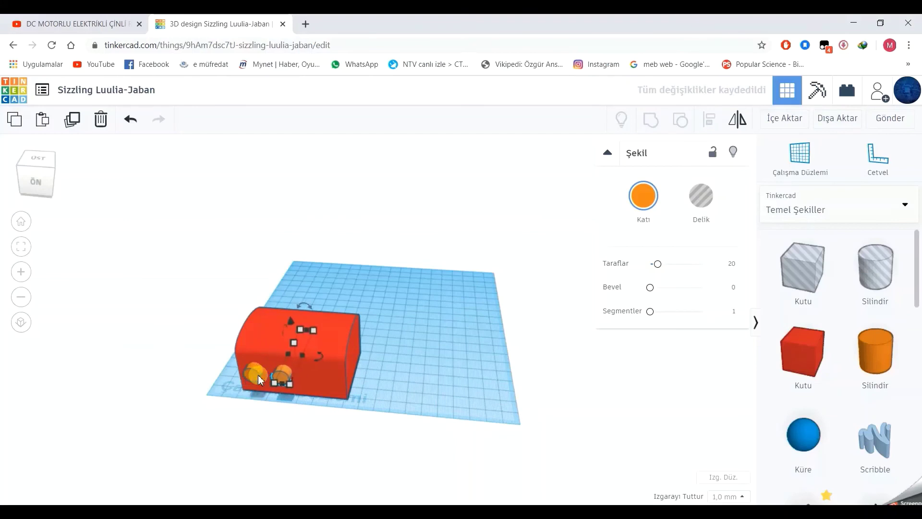
pyautogui.press('Right')
pyautogui.press('Right')
pyautogui.press('Right')
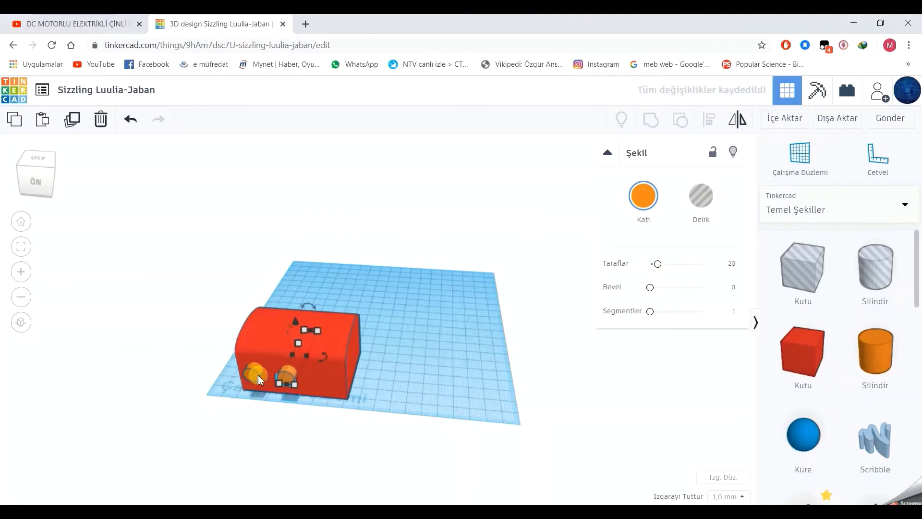
pyautogui.press('Left')
pyautogui.press('Left')
pyautogui.press('Left')
pyautogui.press('Left')
pyautogui.press('Left')
pyautogui.press('Left')
pyautogui.press('Left')
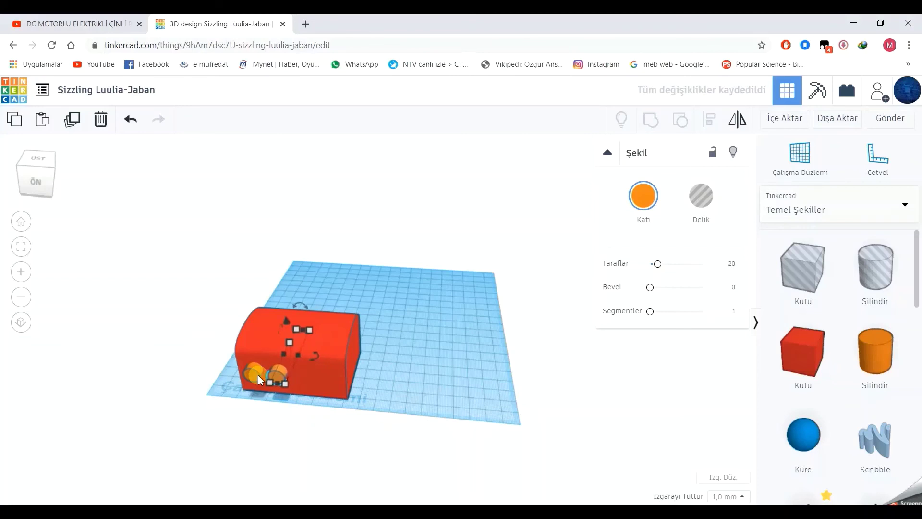
# Step: Repeat the duplication with the same offset twice to make a row of four evenly spaced cylinders
pyautogui.click(71, 121)
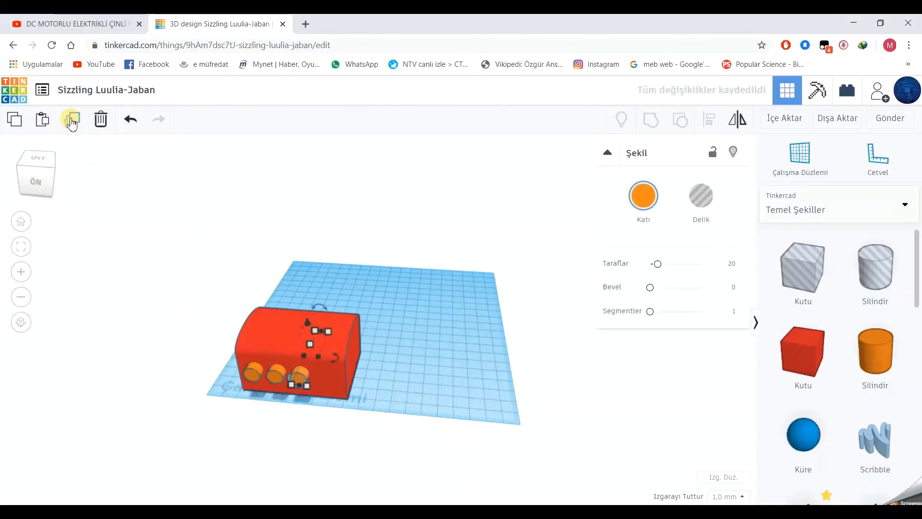
pyautogui.click(72, 121)
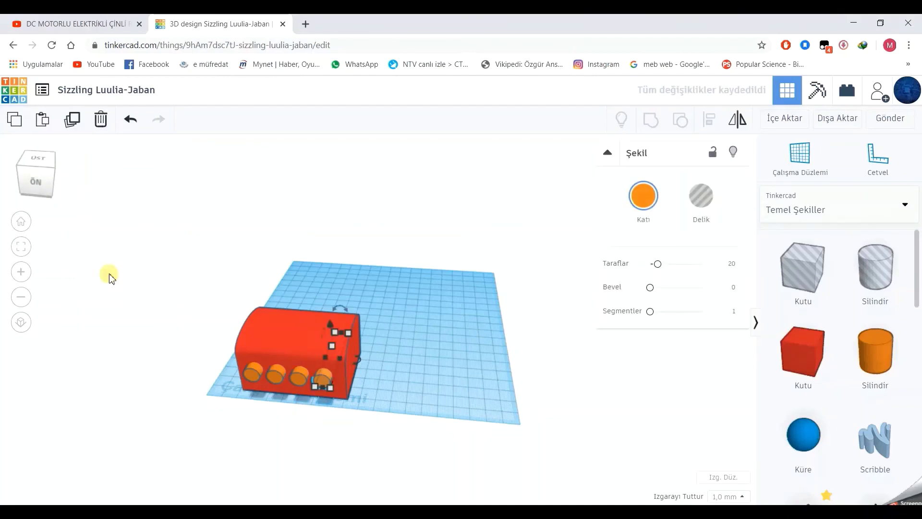
pyautogui.click(289, 319)
# Step: Turn each of the four orange cylinders running through the red body into a hole
pyautogui.moveTo(240, 429); pyautogui.dragTo(148, 445, button='right')
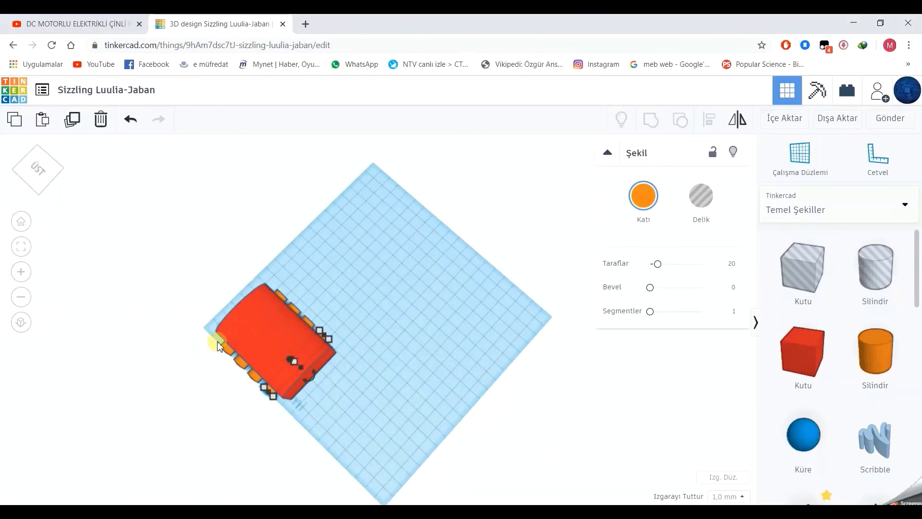
pyautogui.click(701, 196)
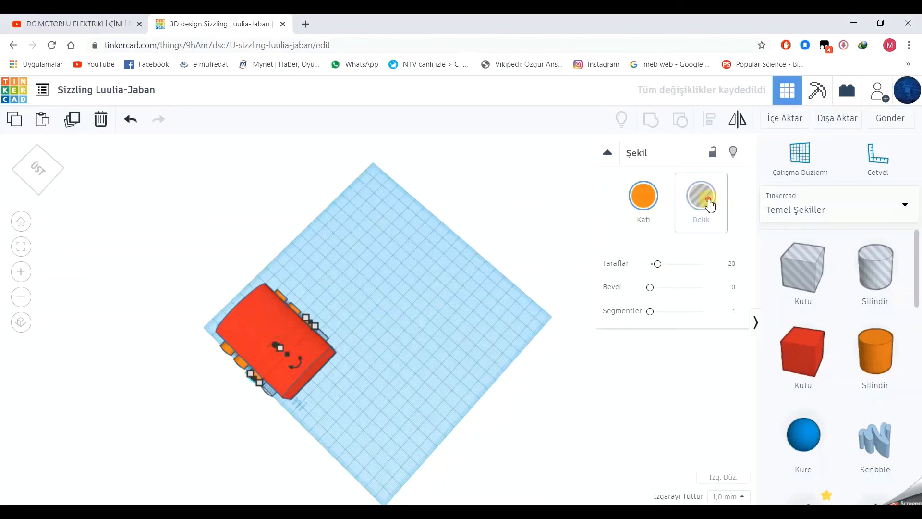
pyautogui.click(246, 378)
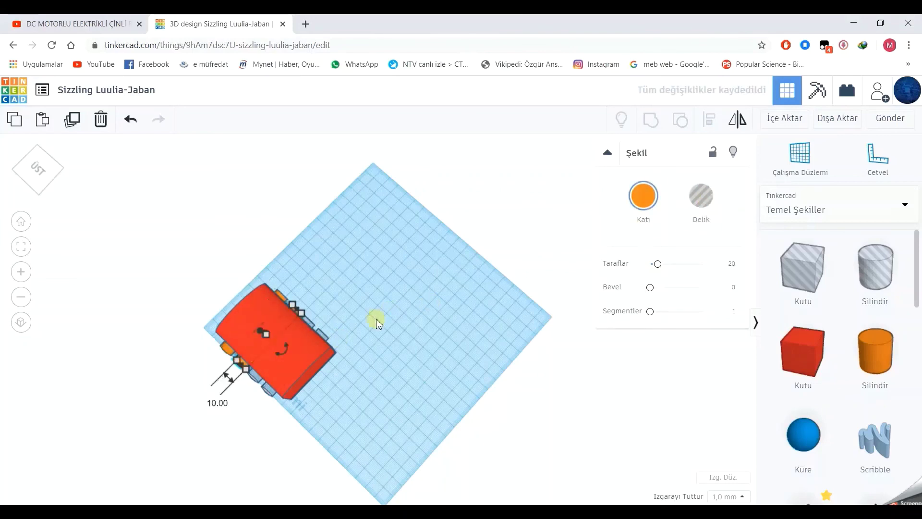
pyautogui.click(701, 196)
pyautogui.click(297, 349)
pyautogui.click(230, 347)
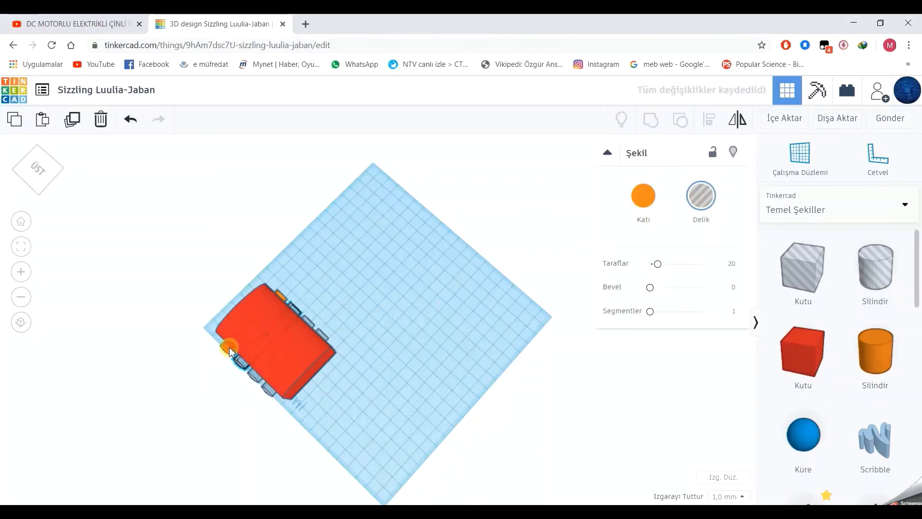
pyautogui.click(701, 196)
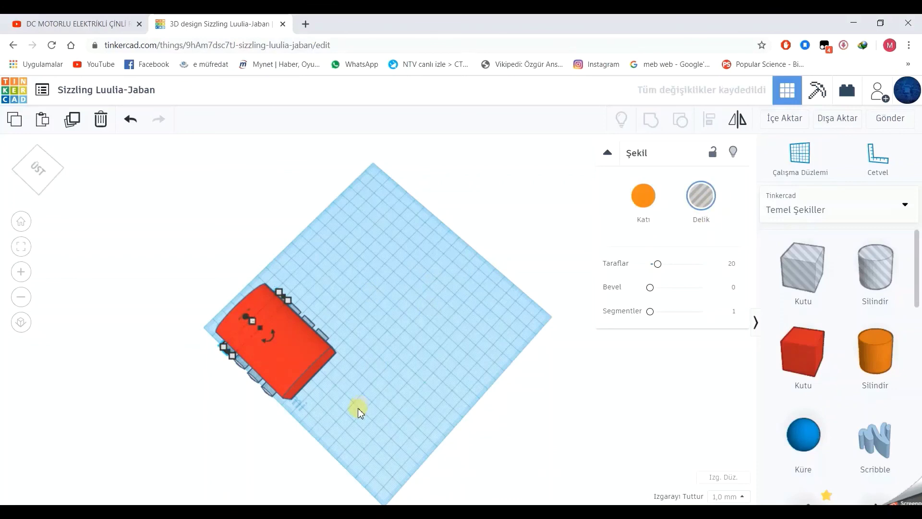
pyautogui.moveTo(416, 363); pyautogui.dragTo(394, 377)
# Step: Group the red body with the four hole cylinders to cut round windows through its front and back sides
pyautogui.moveTo(393, 377); pyautogui.dragTo(214, 274, button='right')
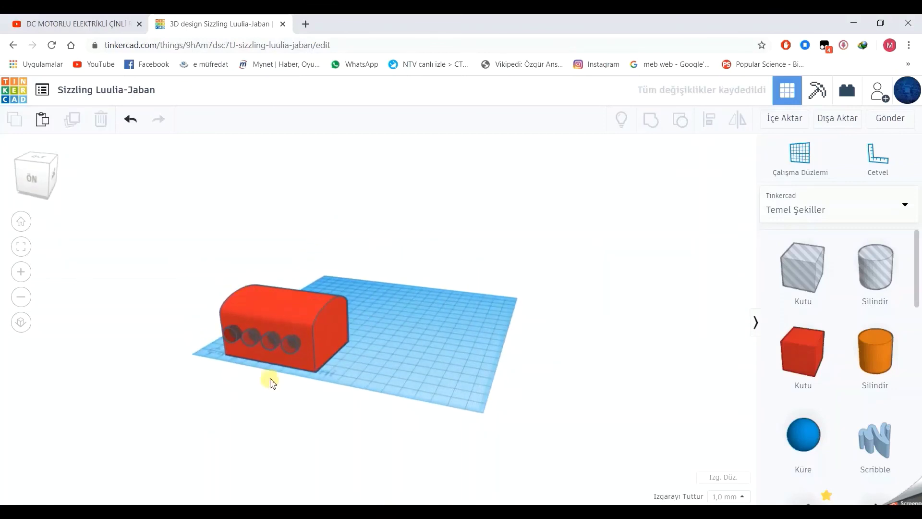
pyautogui.moveTo(189, 252); pyautogui.dragTo(390, 389)
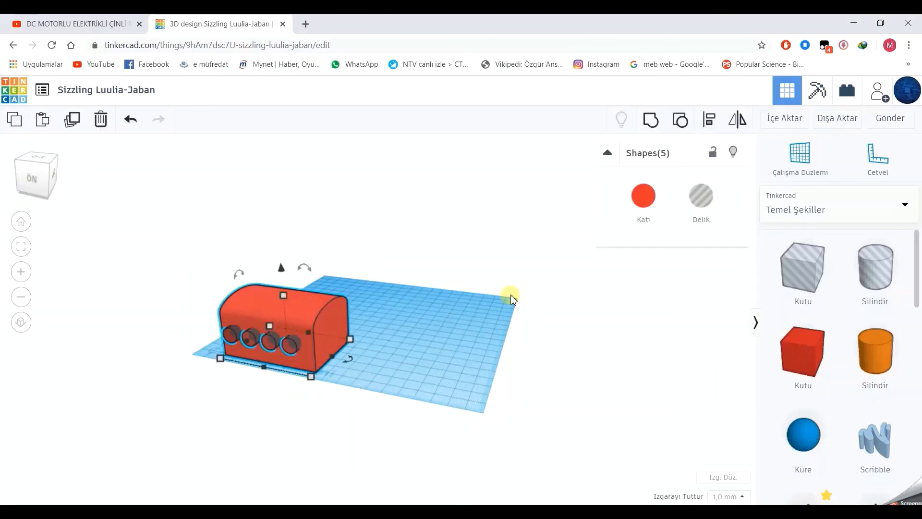
pyautogui.click(650, 124)
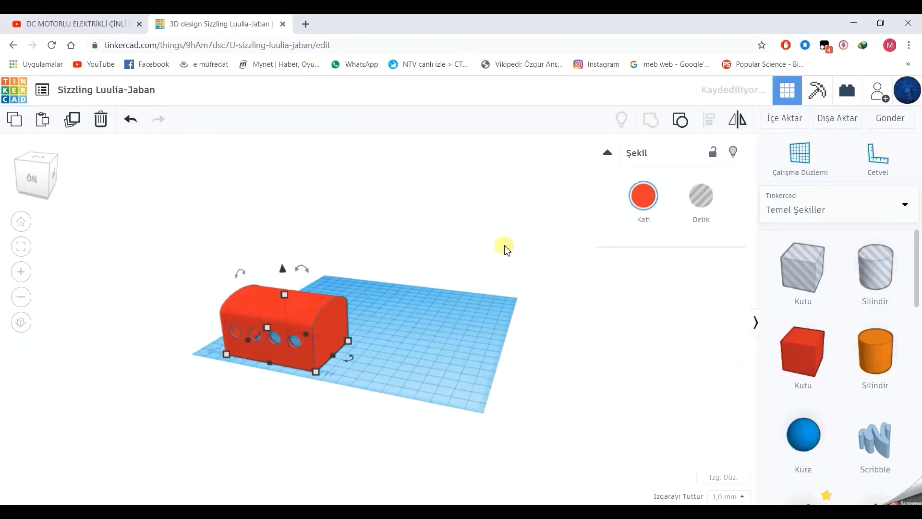
pyautogui.click(422, 325)
pyautogui.moveTo(360, 391); pyautogui.dragTo(411, 413, button='right')
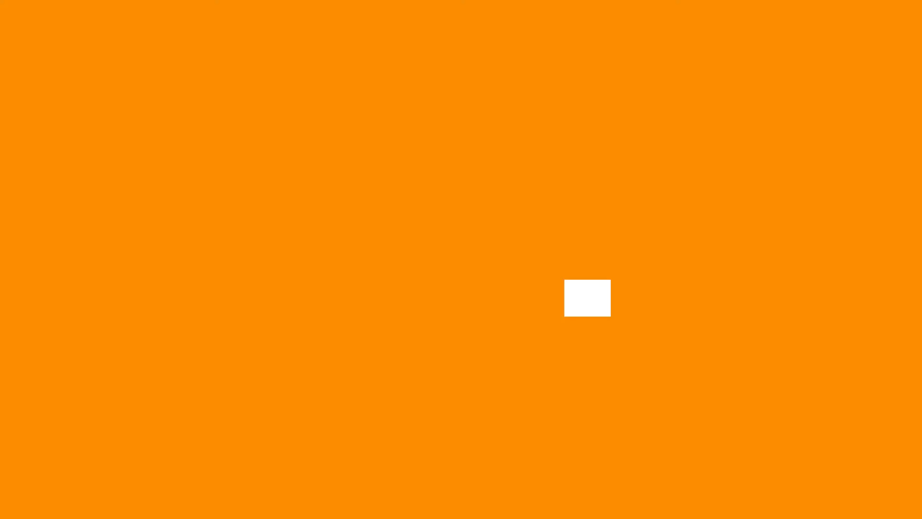